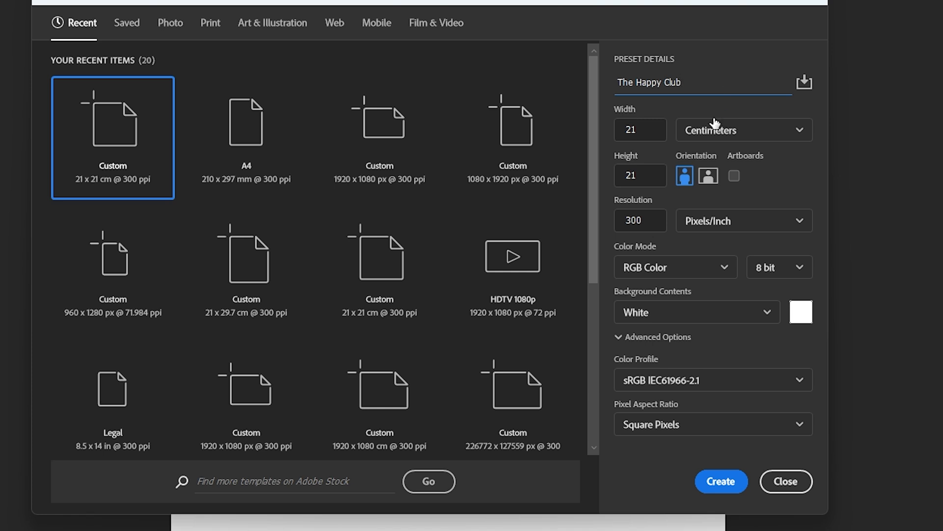
Create the 'The Happy Club' document at 2480 × 2480 px, 300 ppi, white background.
left_click(740, 143)
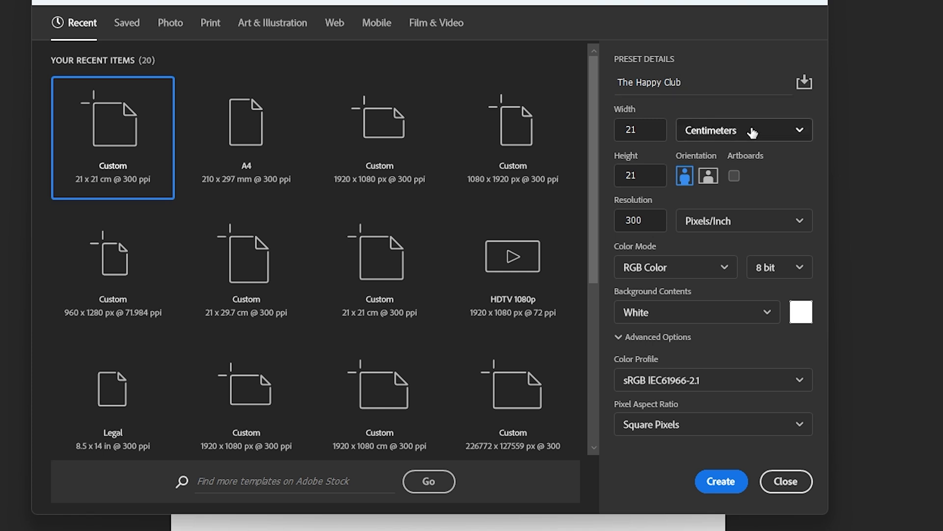
left_click(752, 133)
left_click(748, 201)
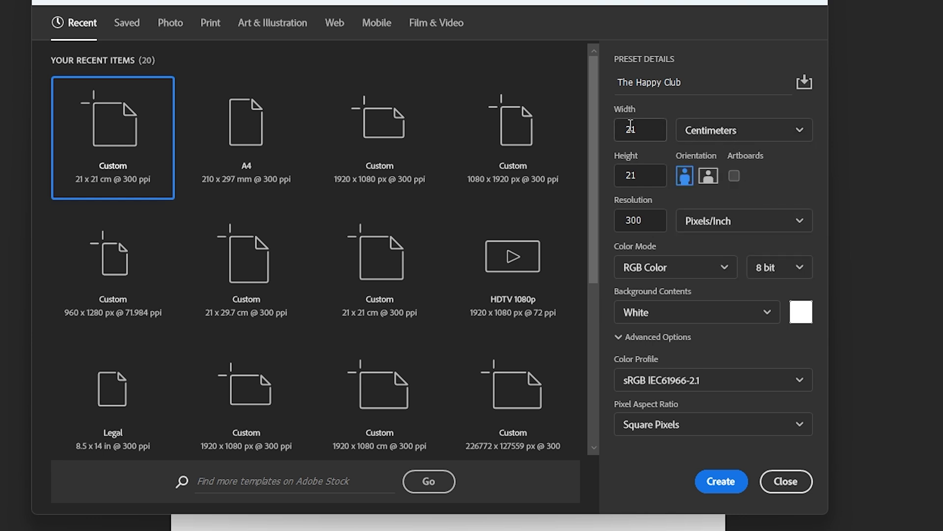
left_click_drag(655, 133, 625, 134)
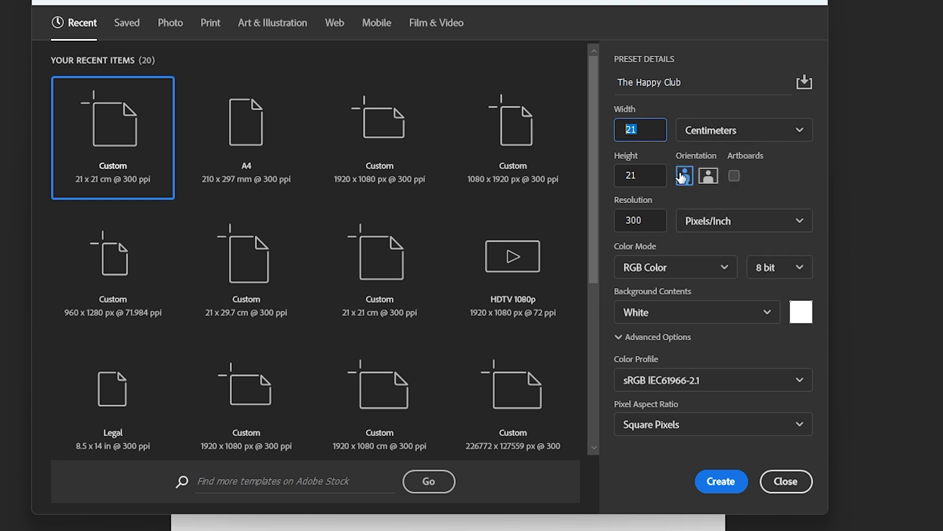
left_click(652, 186)
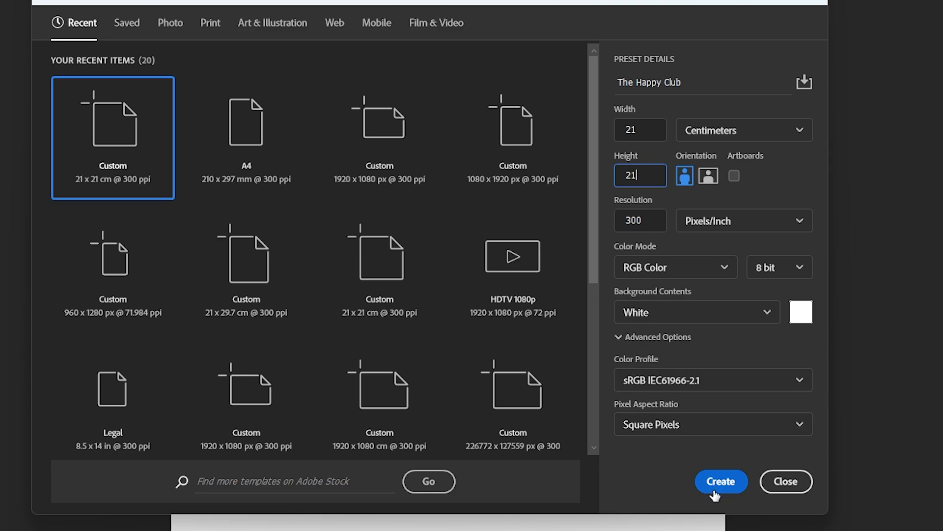
left_click(718, 483)
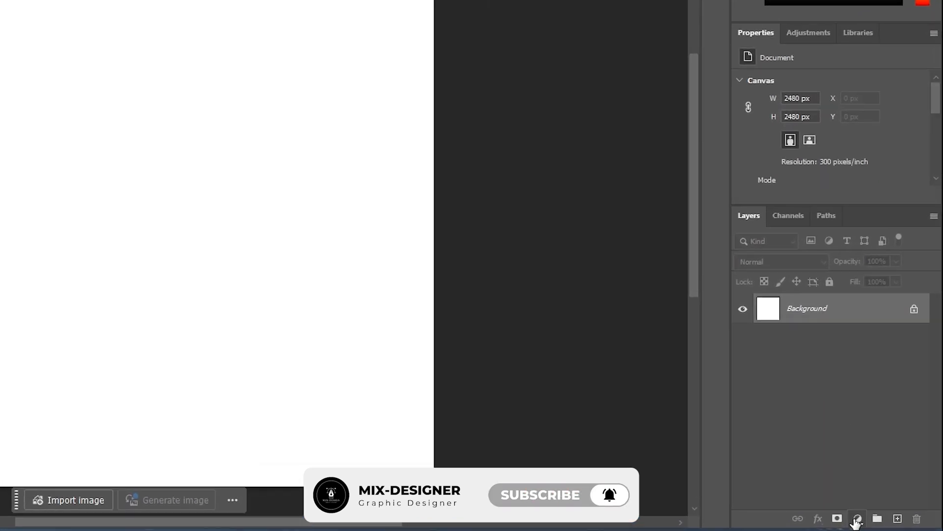
Add a Solid Color fill layer in hex 1b0921 dark purple over the whole canvas.
left_click(857, 519)
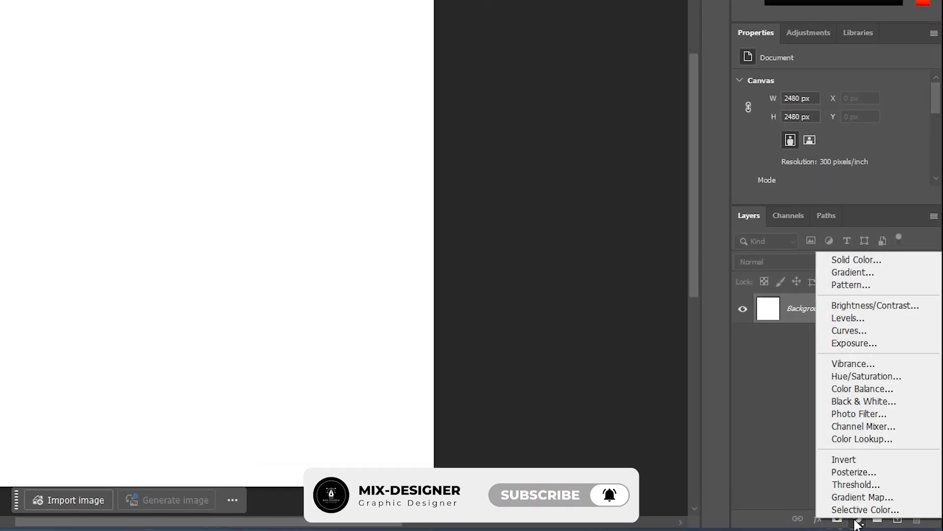
left_click(855, 260)
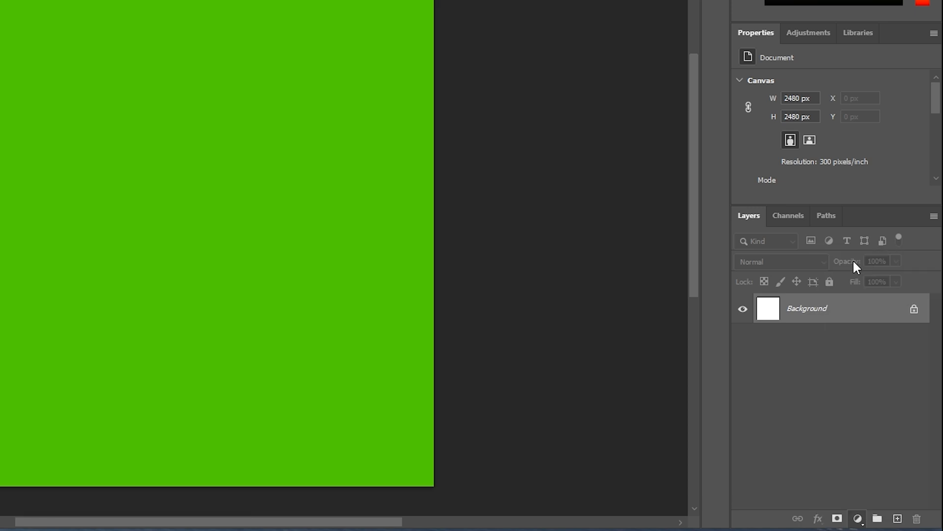
type("1b0921")
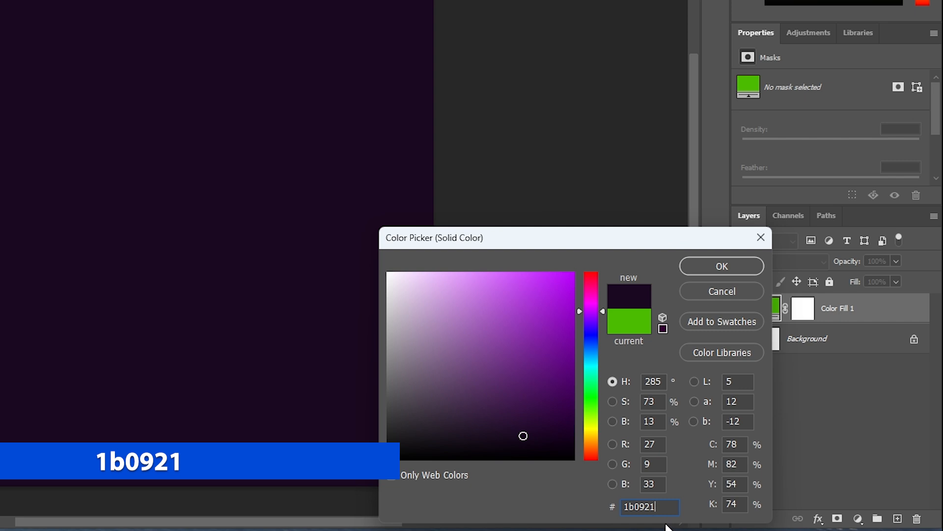
left_click(721, 264)
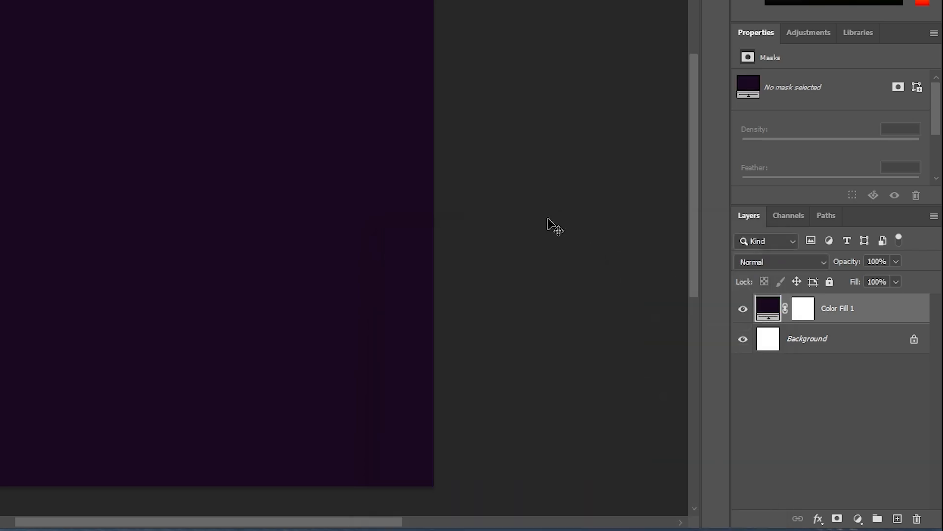
left_click(539, 178)
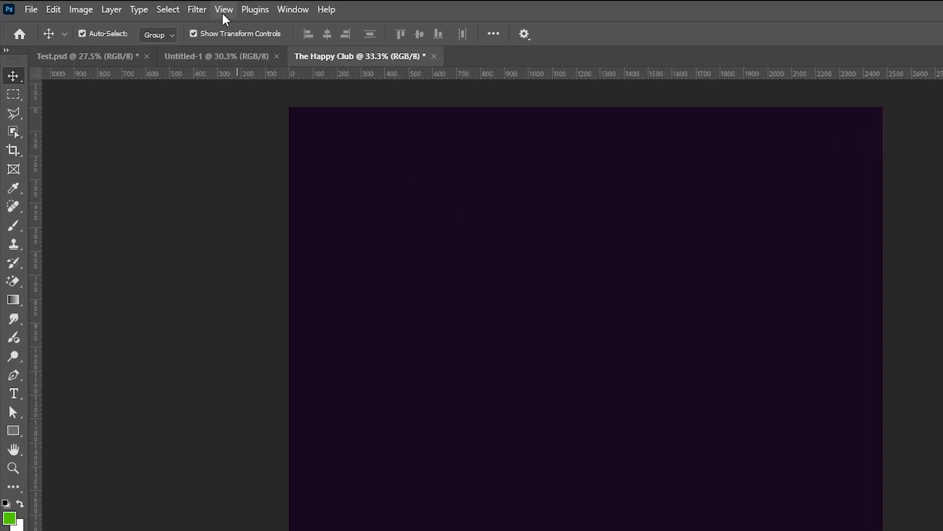
Create a New Guide Layout with 50 px margins on top, left, bottom and right.
left_click(154, 6)
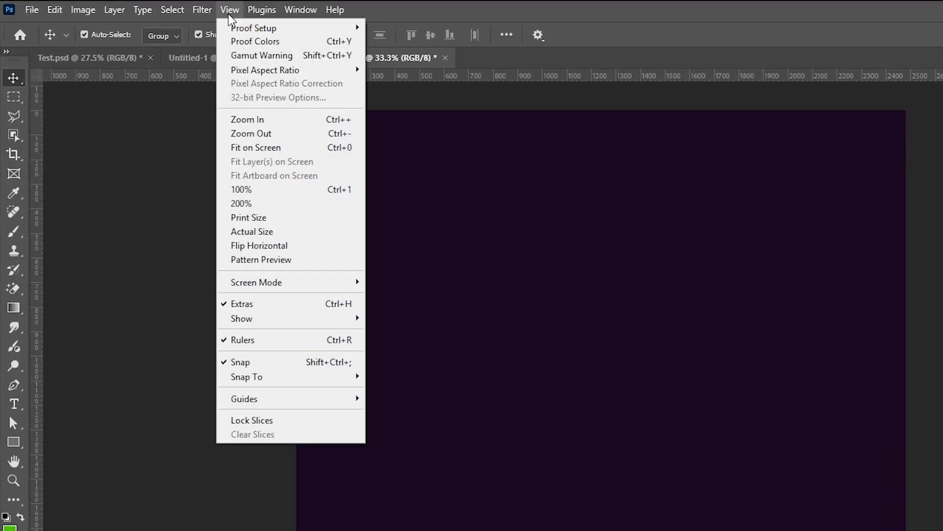
mouse_move(272, 406)
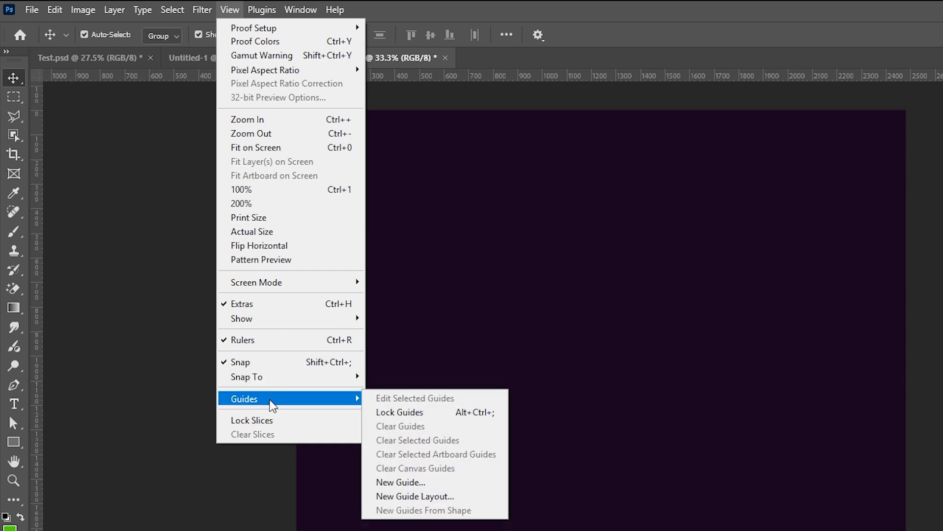
left_click(392, 500)
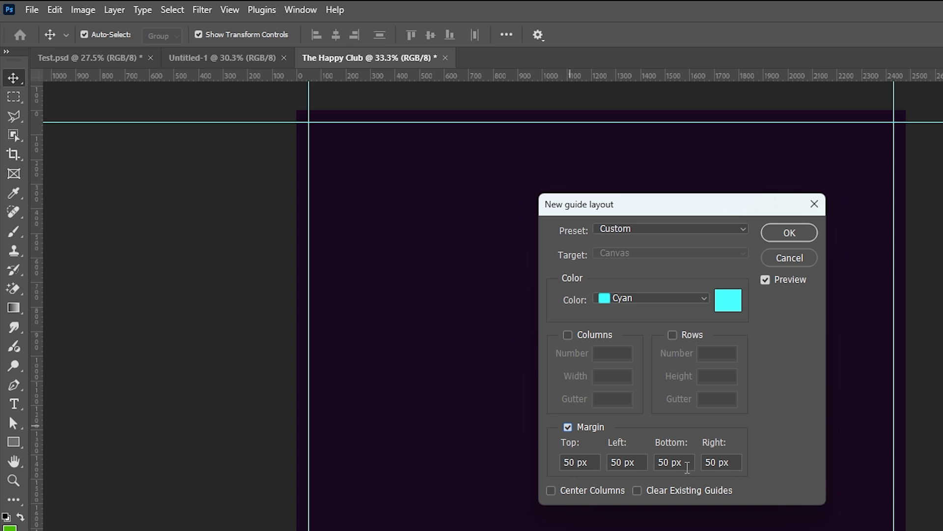
left_click(804, 233)
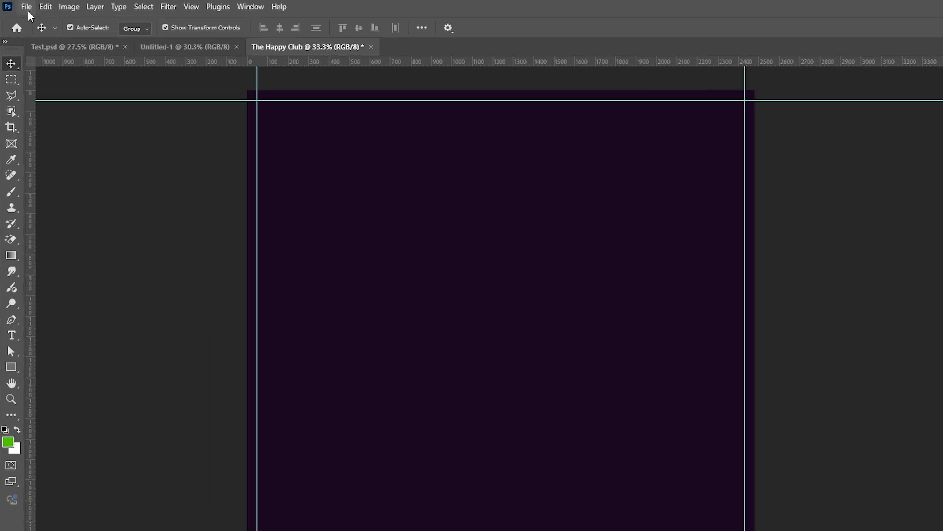
left_click(21, 6)
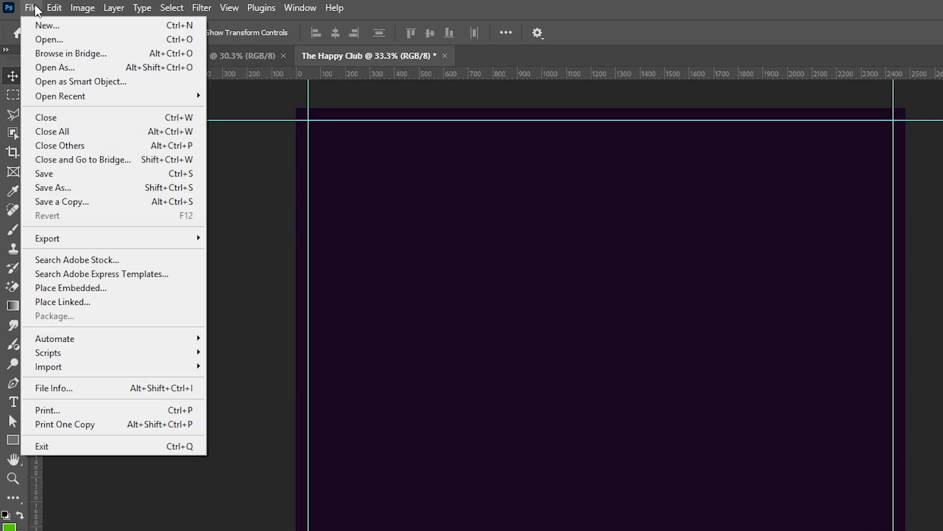
Place the neon laser-show JPG as an embedded layer, scaled up to cover the canvas.
left_click(47, 289)
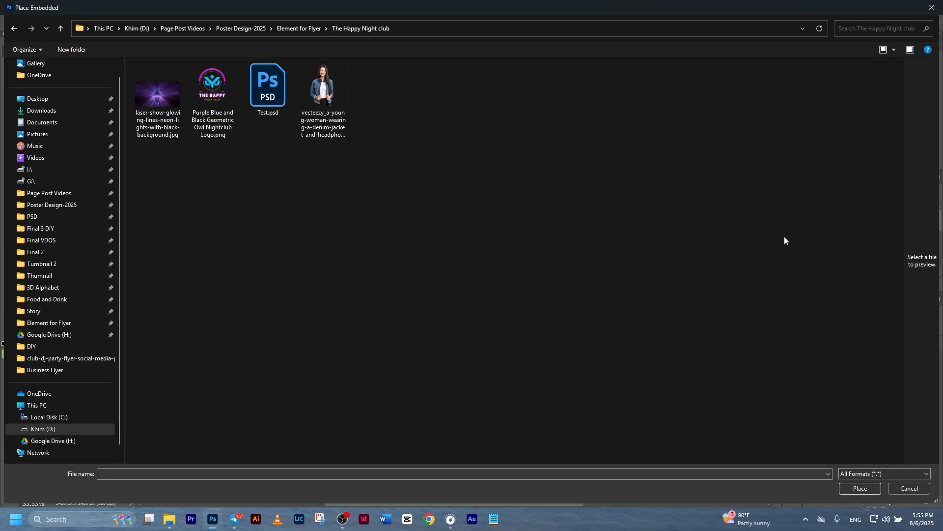
double_click(164, 96)
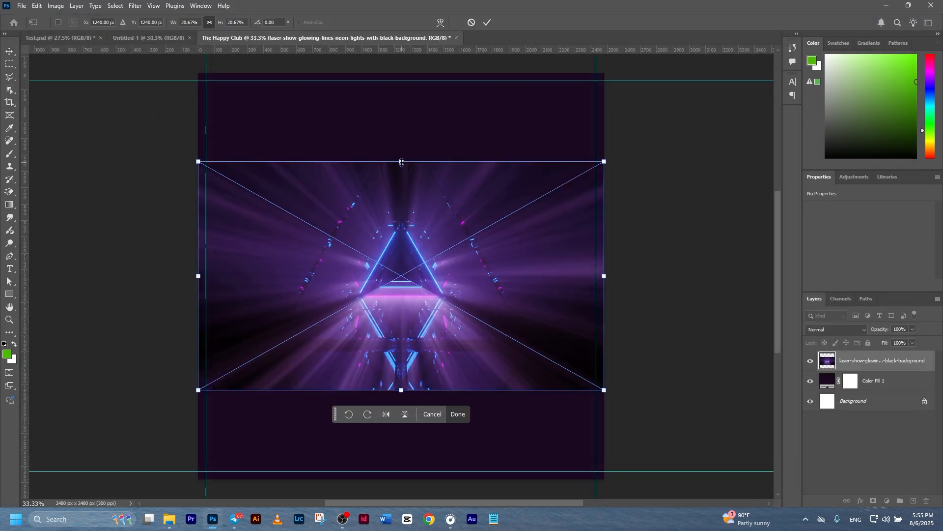
left_click_drag(403, 162, 445, 85)
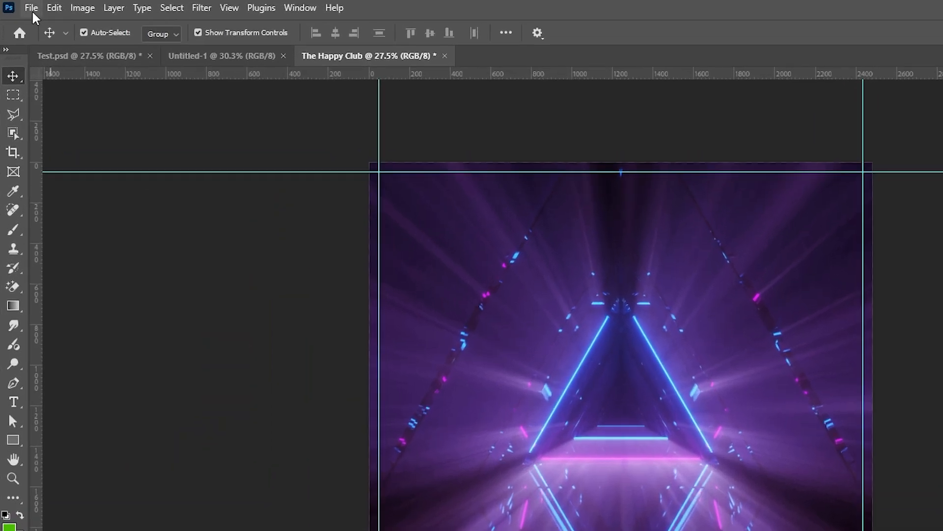
Save As a Photoshop file named The Happy Club.psd in the Food and Drink folder.
left_click(21, 7)
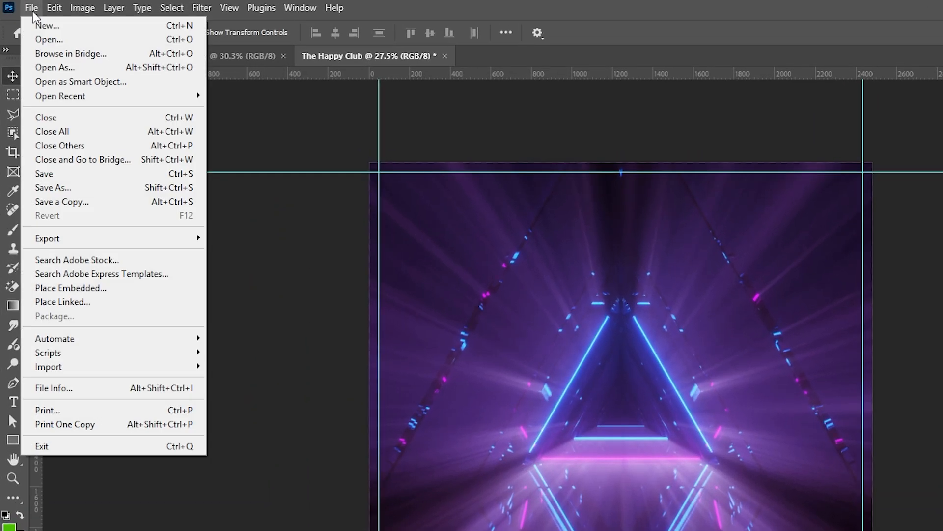
left_click(50, 190)
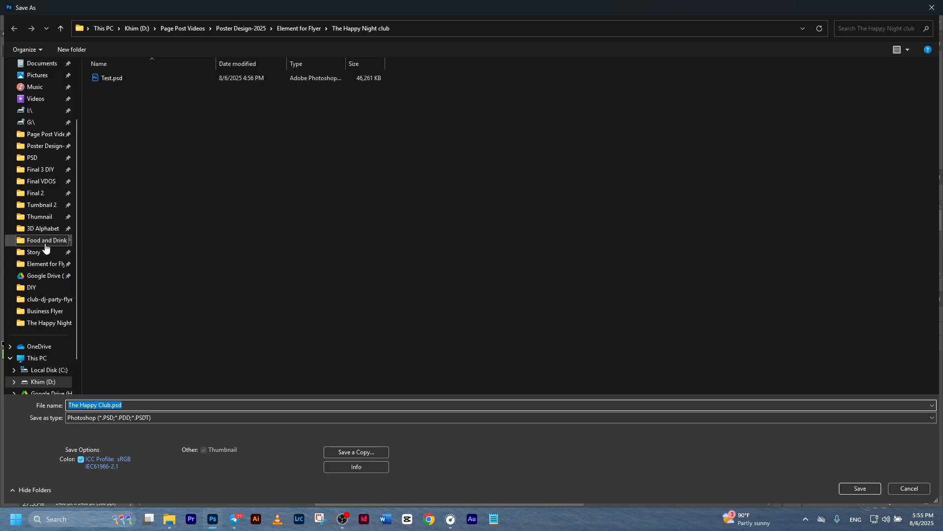
left_click(66, 324)
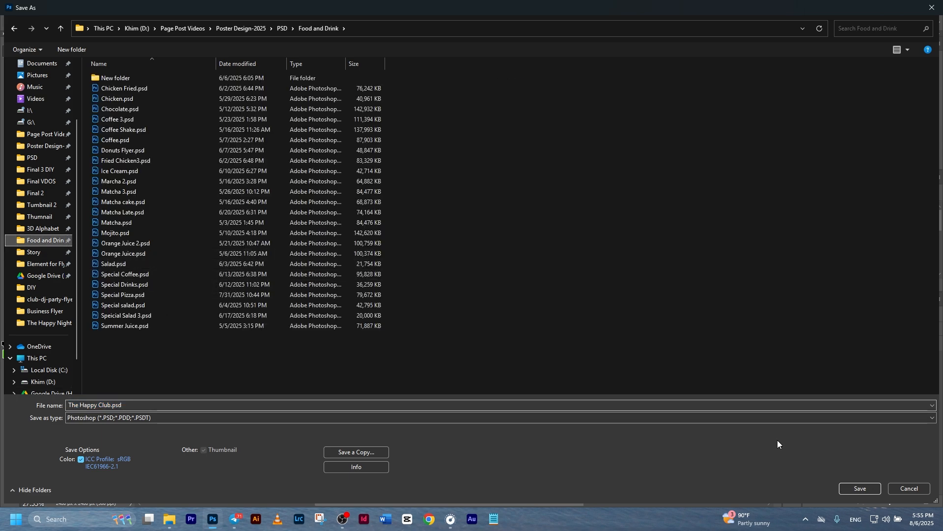
left_click(860, 488)
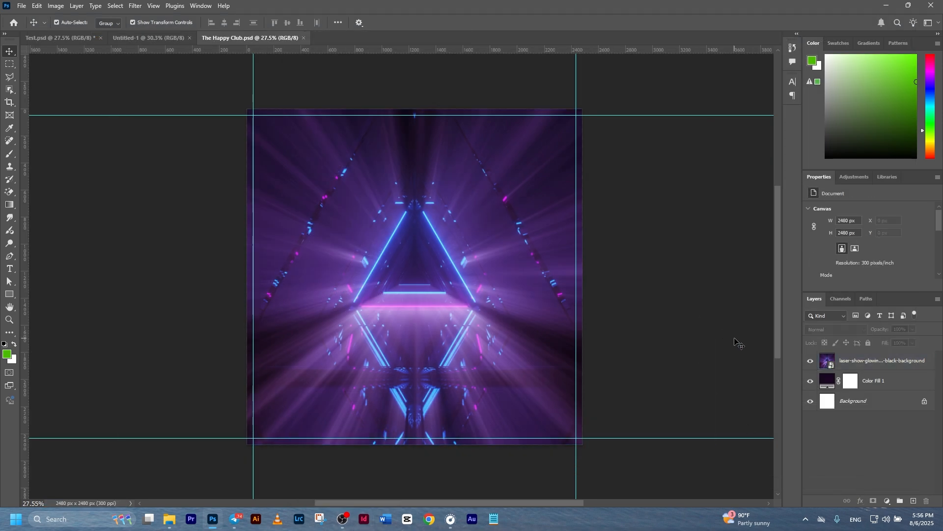
Add a layer mask to the laser-show layer and pick the Soft Round brush.
left_click(842, 364)
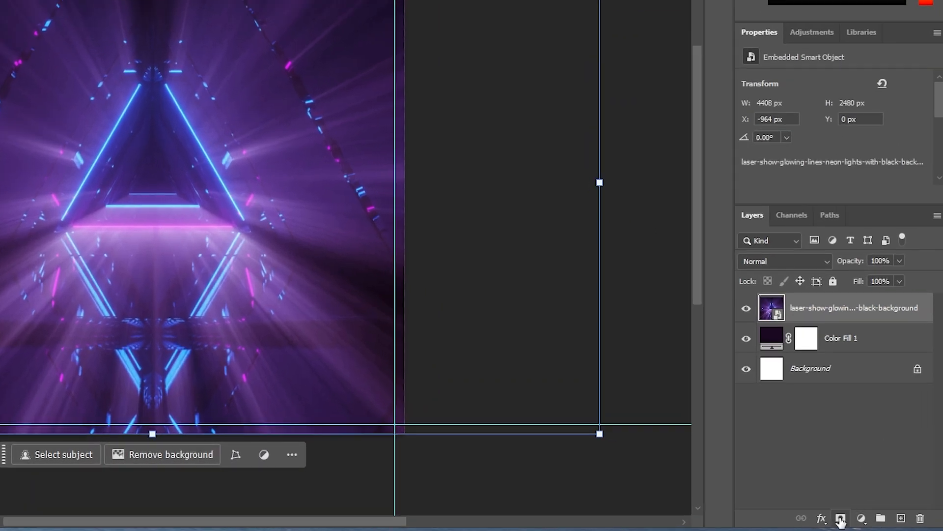
left_click(844, 516)
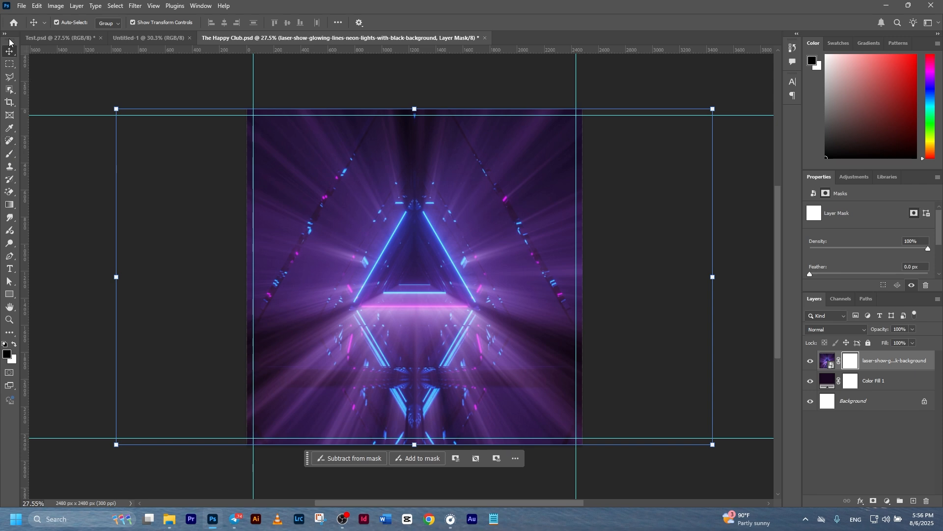
left_click_drag(10, 42, 203, 90)
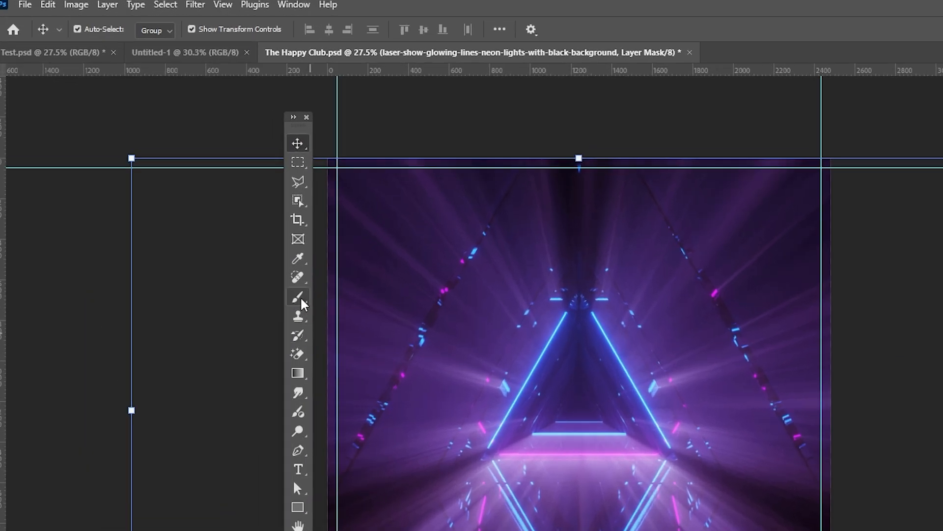
left_click(298, 297)
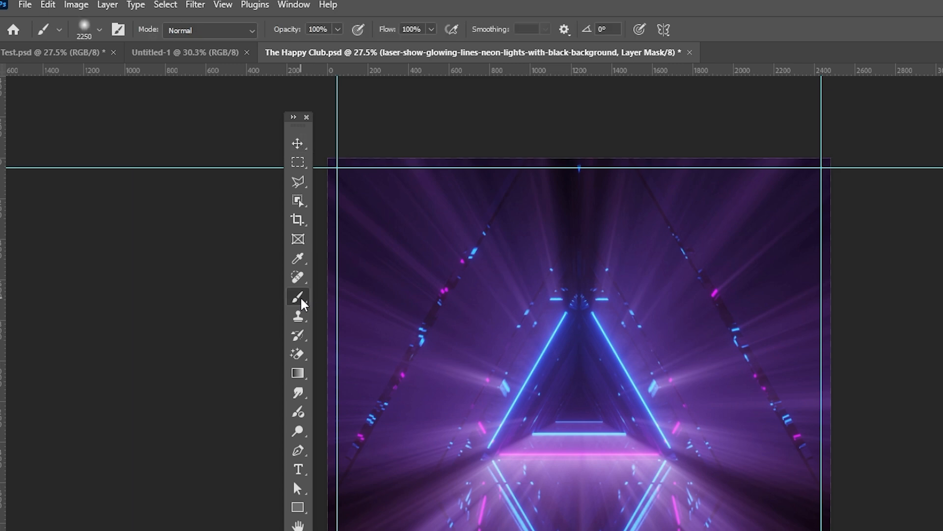
left_click(99, 29)
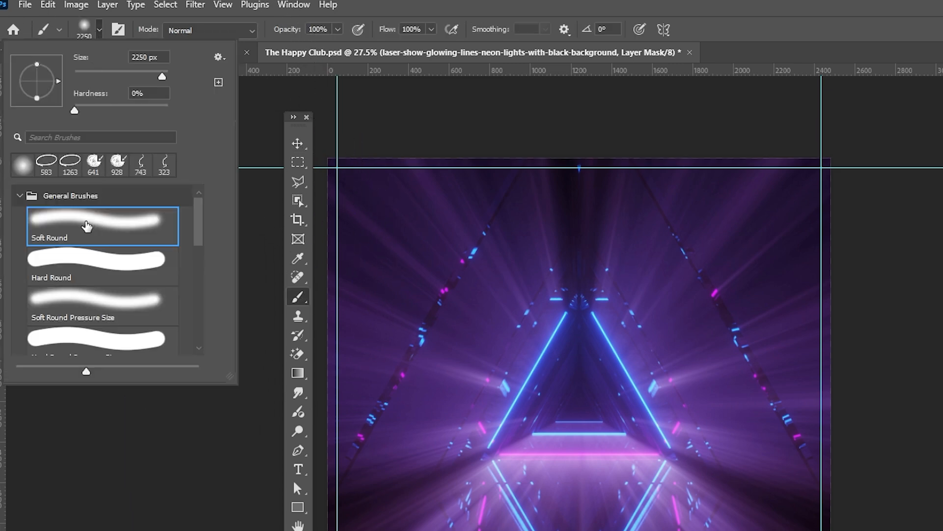
left_click(95, 222)
Paint black at 50% opacity with a ~776 px brush across the image bottom.
left_click(327, 30)
type("5")
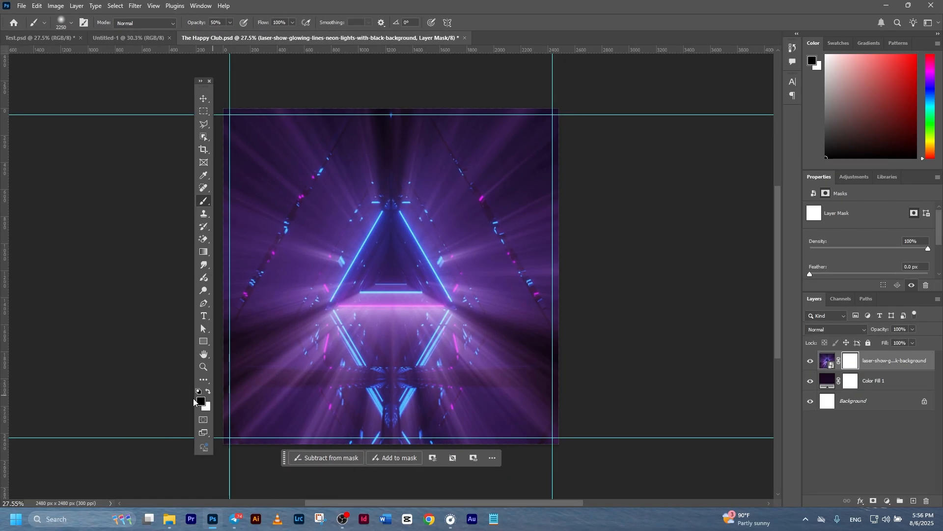
left_click(201, 402)
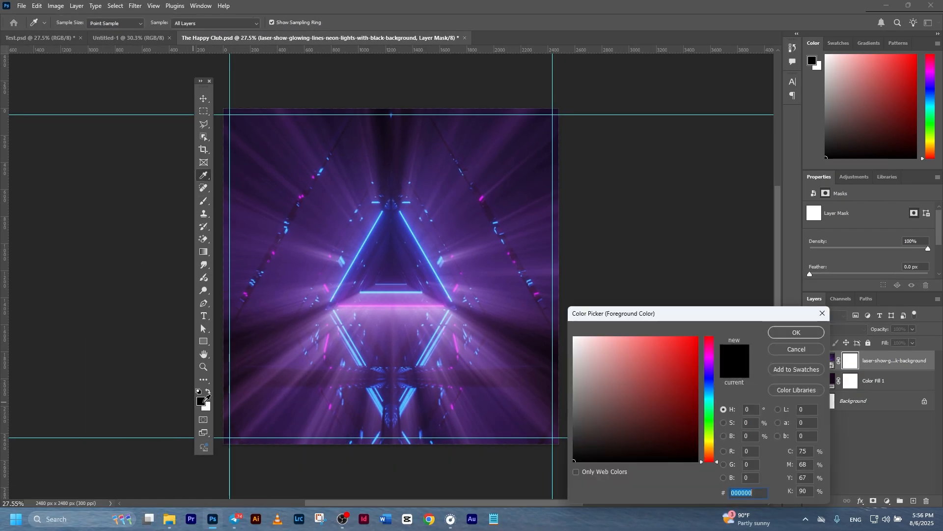
left_click(792, 334)
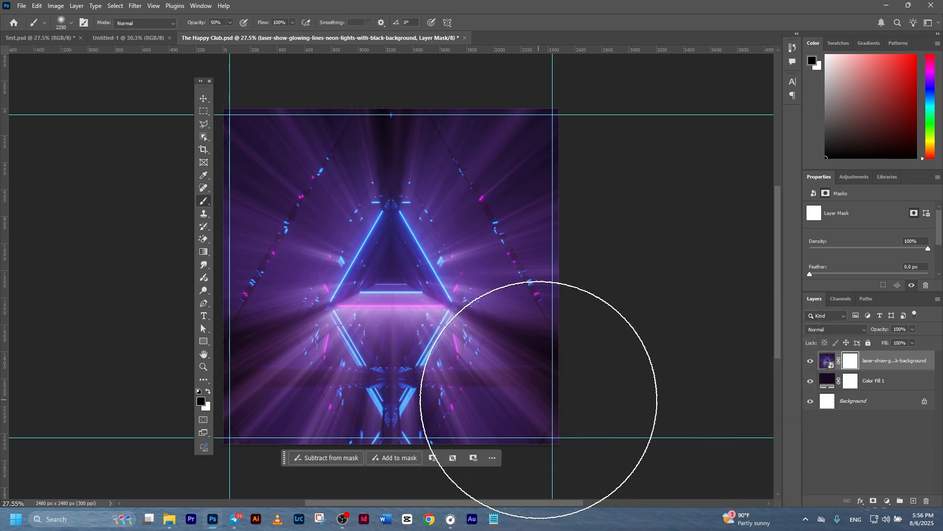
mouse_move(558, 368)
left_mouse_down()
mouse_move(433, 377)
mouse_move(460, 379)
mouse_move(447, 380)
left_mouse_up()
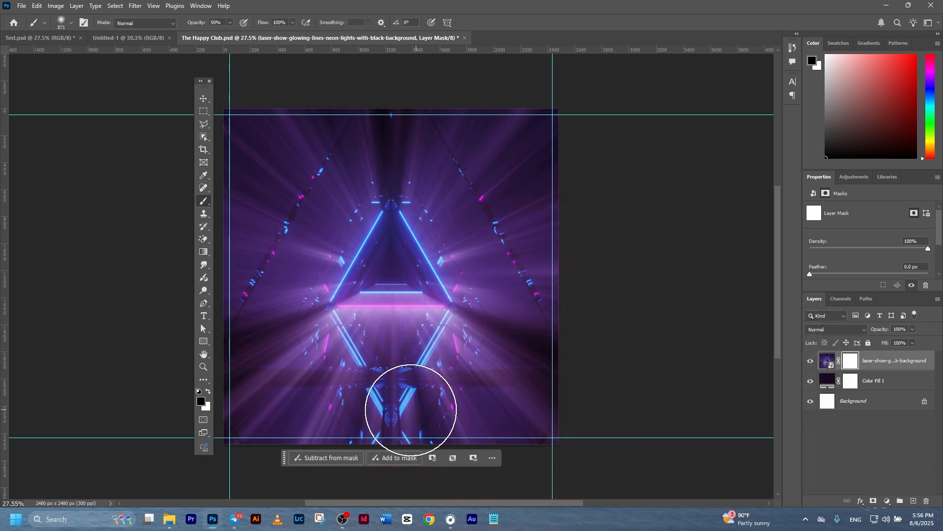
mouse_move(601, 446)
left_mouse_down()
mouse_move(181, 433)
mouse_move(564, 426)
mouse_move(204, 410)
mouse_move(606, 416)
mouse_move(141, 421)
mouse_move(617, 422)
mouse_move(263, 421)
mouse_move(502, 424)
mouse_move(207, 434)
mouse_move(566, 419)
mouse_move(183, 392)
mouse_move(600, 421)
mouse_move(230, 467)
mouse_move(441, 423)
mouse_move(417, 447)
mouse_move(676, 464)
mouse_move(285, 444)
mouse_move(693, 422)
mouse_move(215, 413)
mouse_move(583, 449)
mouse_move(265, 426)
left_mouse_up()
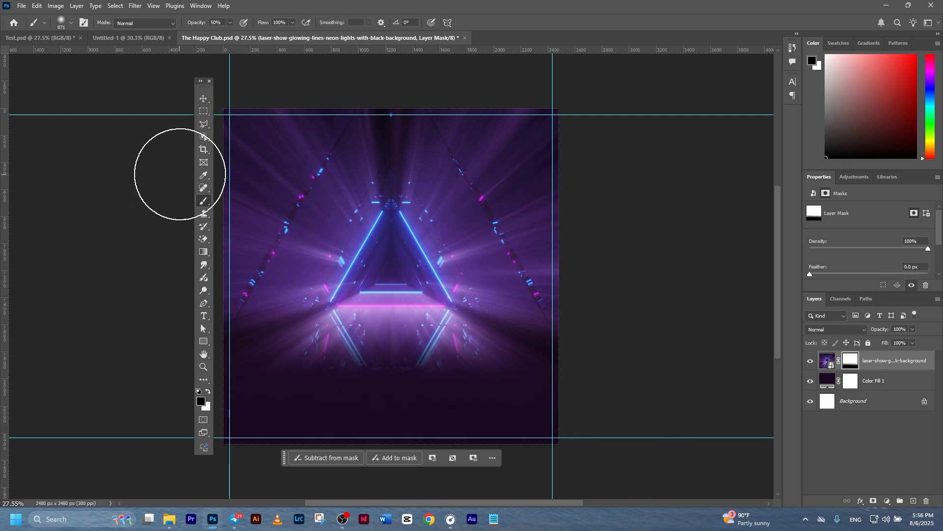
left_click(204, 99)
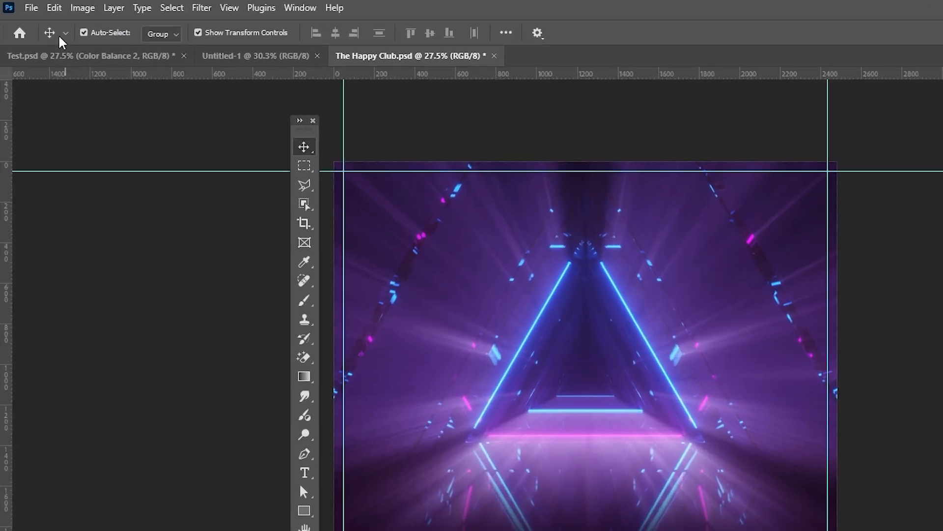
Place the woman-with-headphones photo embedded, scaled to about 203% and centred.
left_click(21, 6)
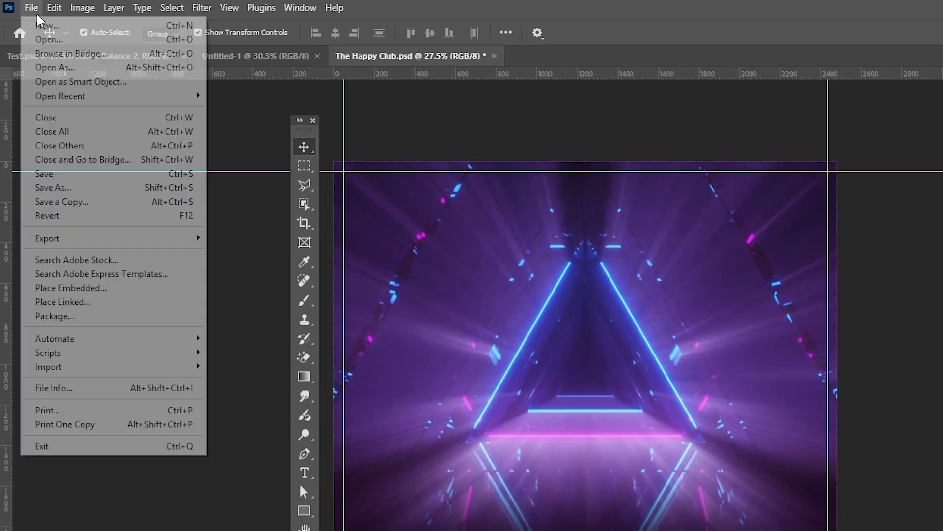
left_click(92, 289)
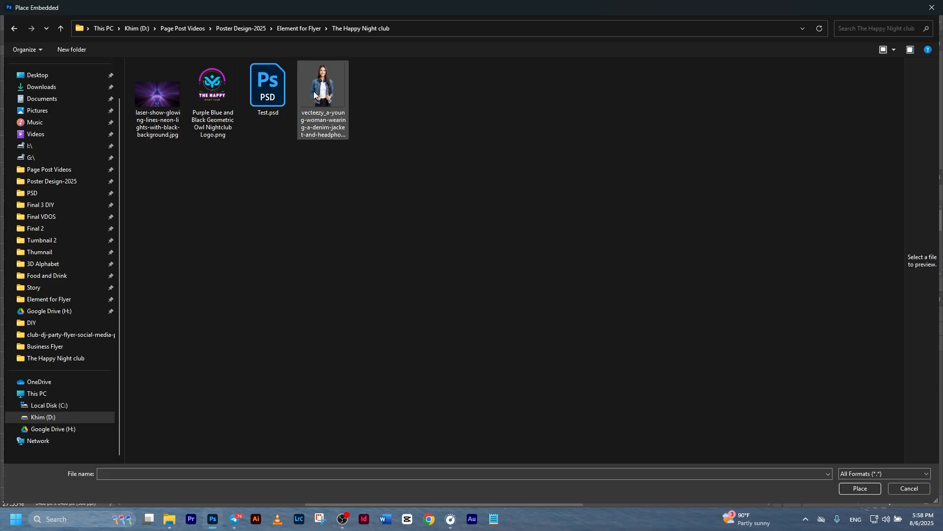
double_click(314, 91)
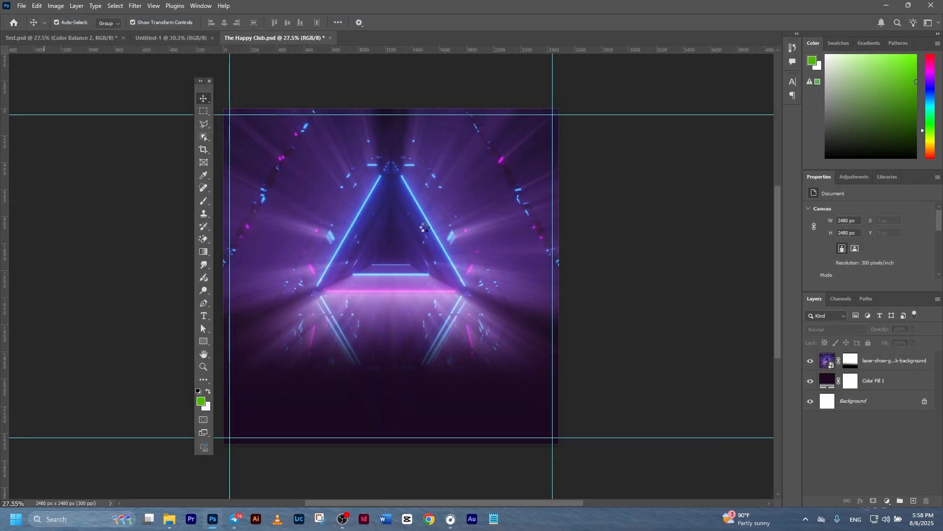
left_click_drag(388, 182, 430, 85)
left_click_drag(399, 213, 399, 257)
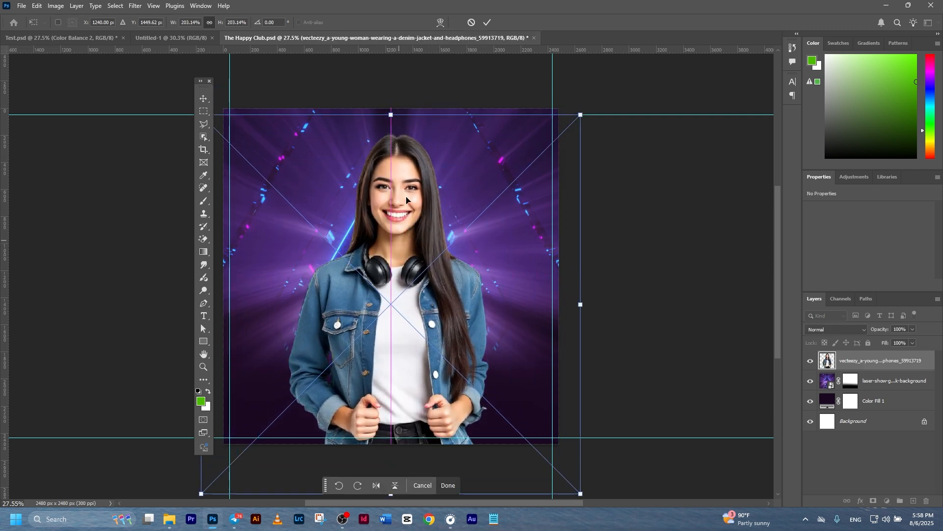
left_click_drag(419, 217, 411, 203)
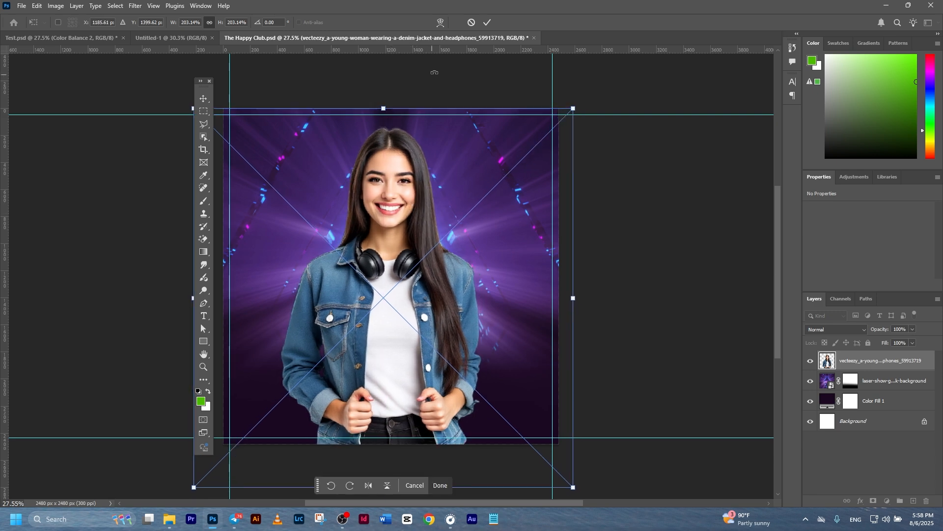
left_click(487, 22)
Mask the woman photo, brushing black over her hands and lower jacket.
left_click(887, 426, "ctrl")
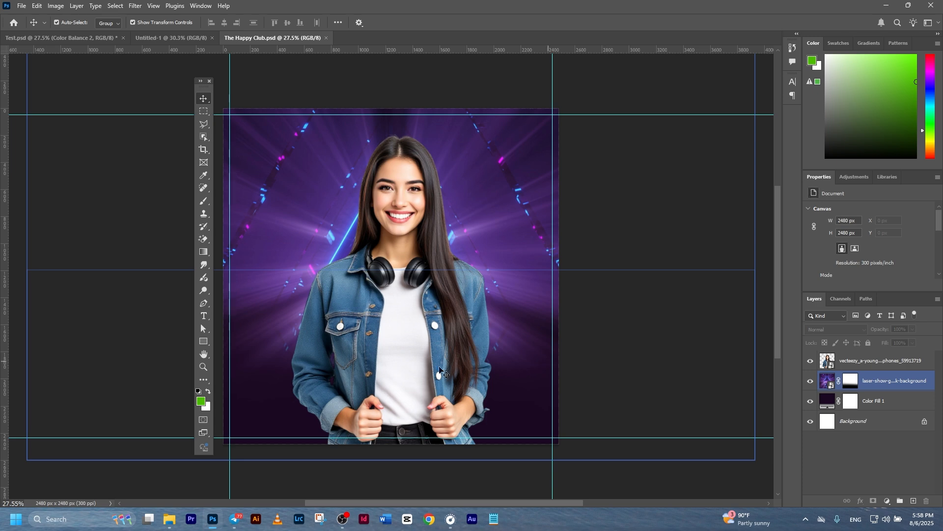
left_click(442, 374)
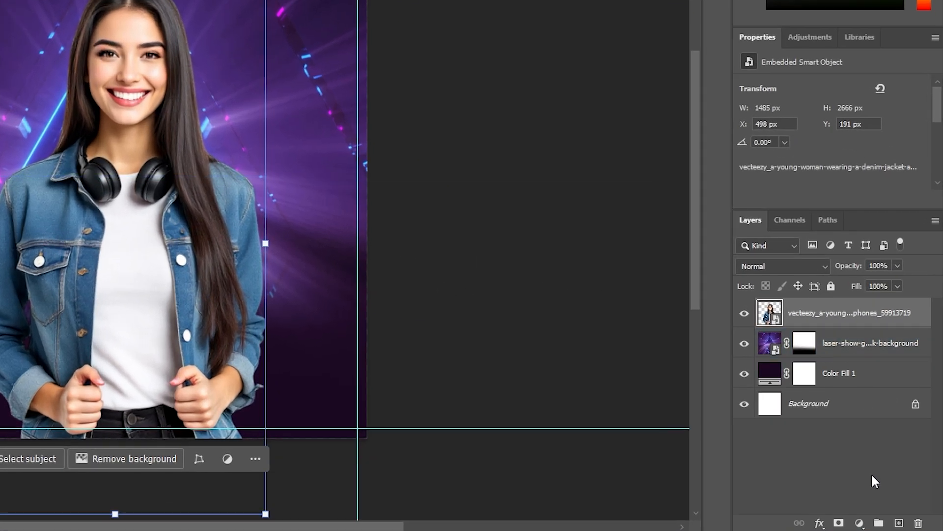
left_click(839, 524)
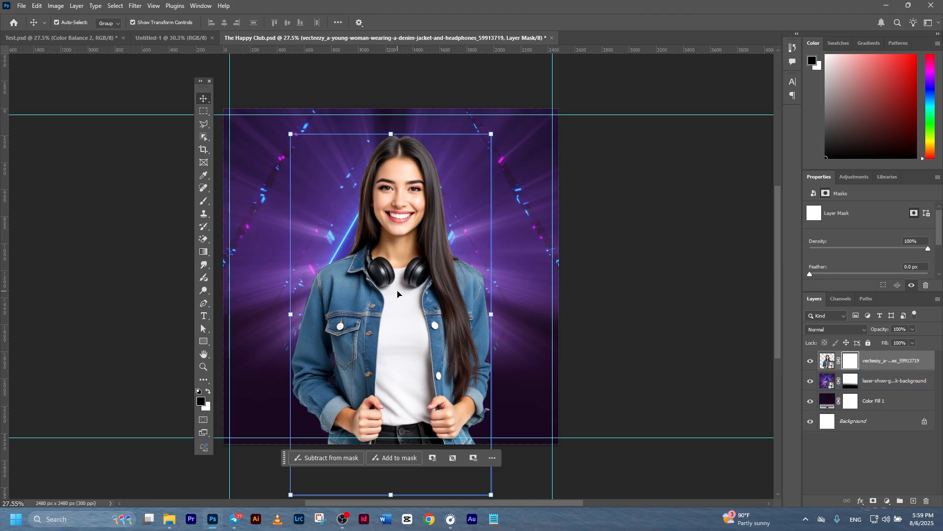
left_click(204, 201)
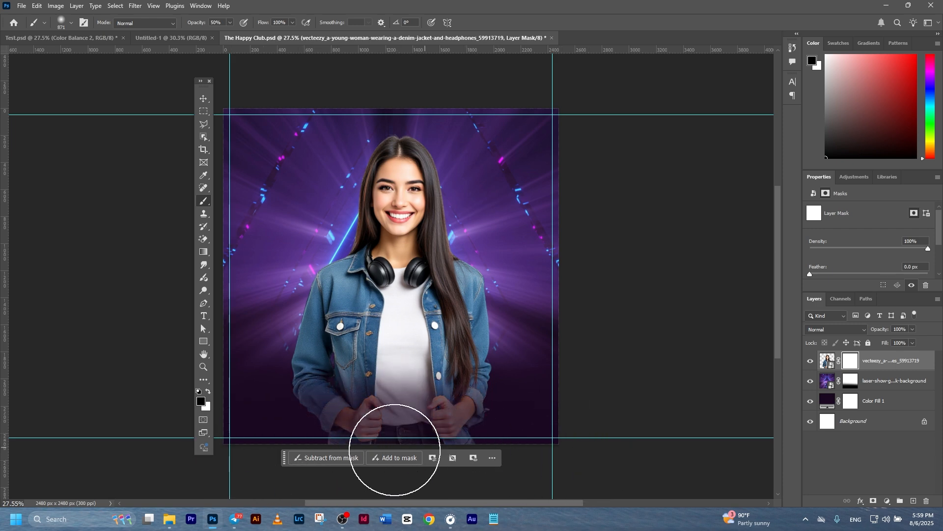
left_click_drag(527, 455, 521, 447)
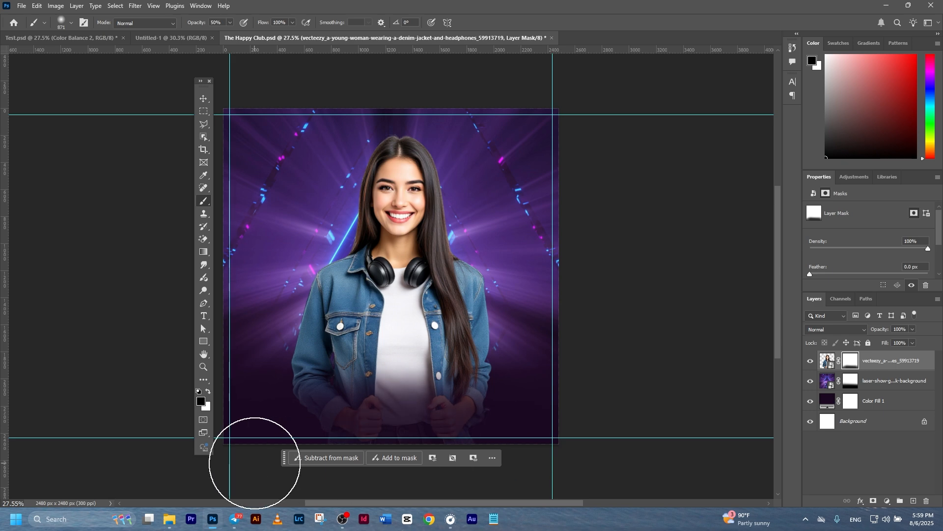
left_click_drag(440, 441, 414, 462)
left_click(492, 458)
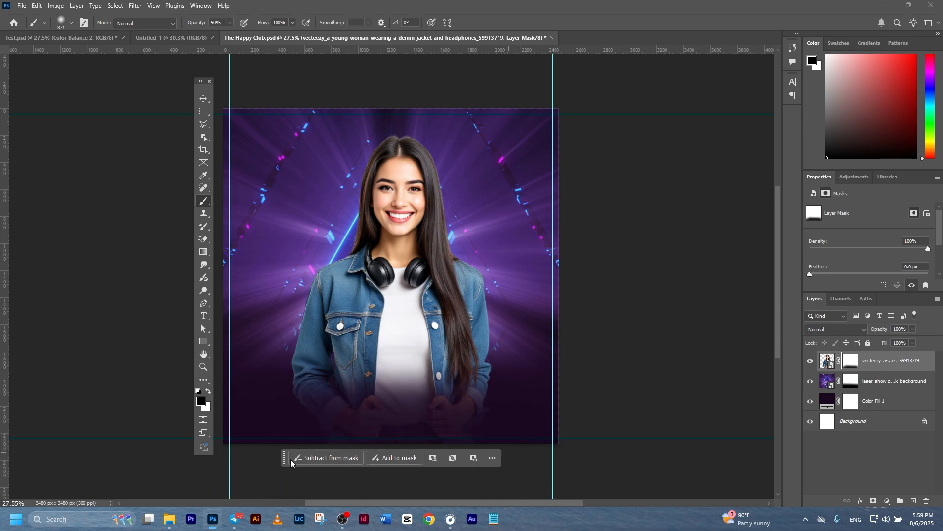
left_click(260, 469)
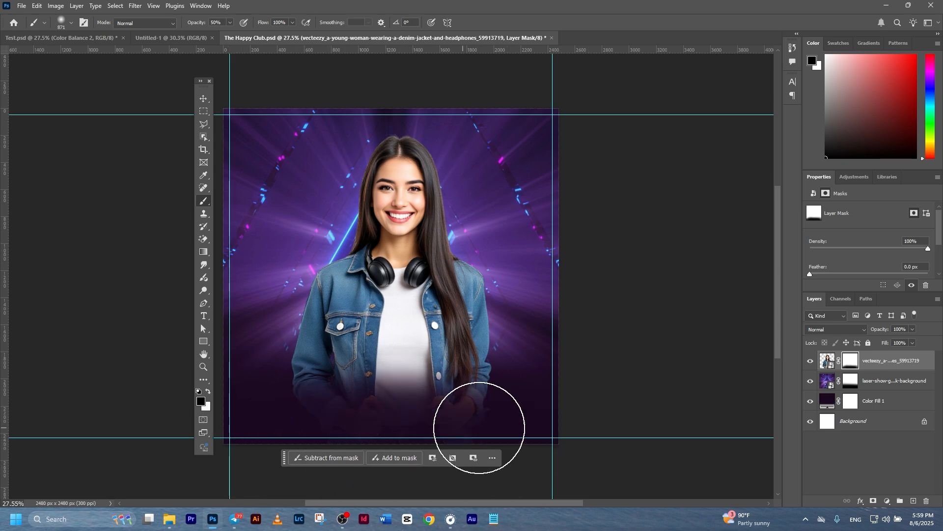
mouse_move(284, 457)
left_mouse_down()
mouse_move(625, 410)
mouse_move(562, 393)
left_mouse_up()
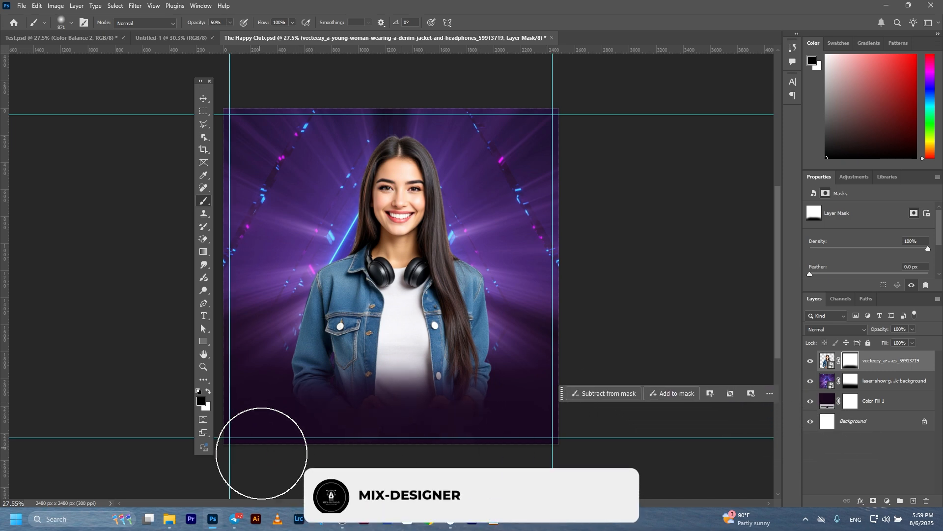
left_click(201, 104)
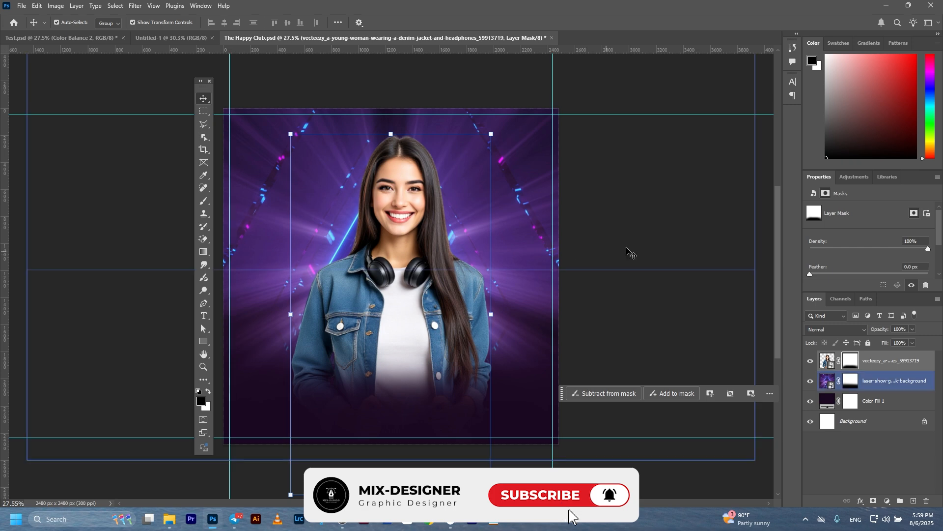
left_click(603, 260)
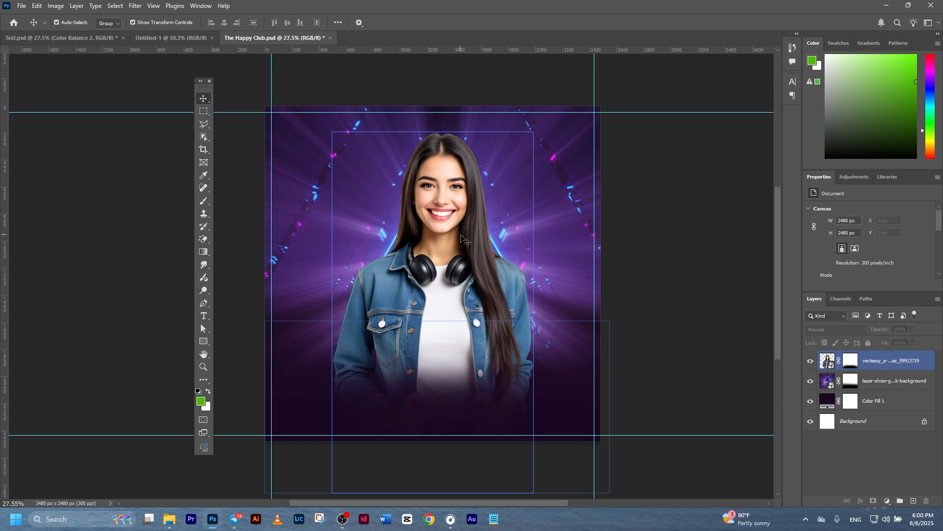
Paint a magenta ed00f0 glow at 100% opacity on a new layer above the laser background.
left_click(883, 381)
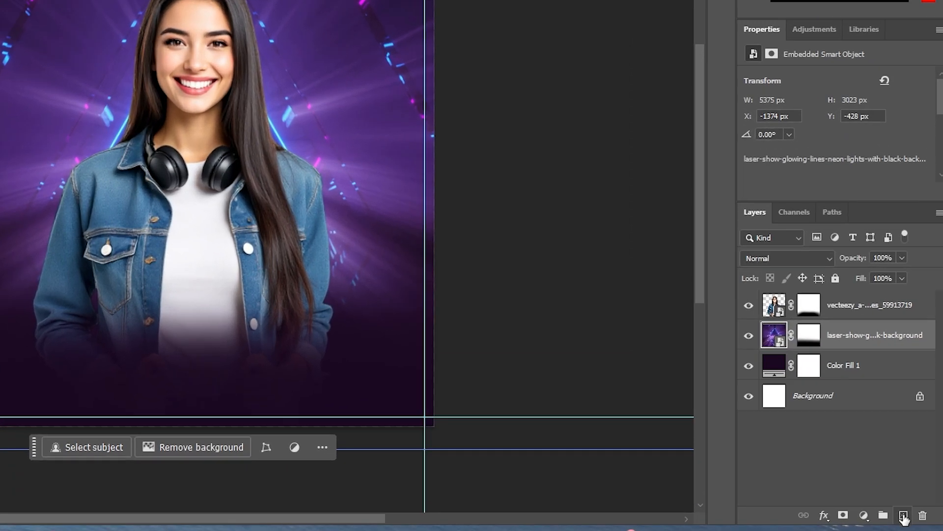
left_click(904, 516)
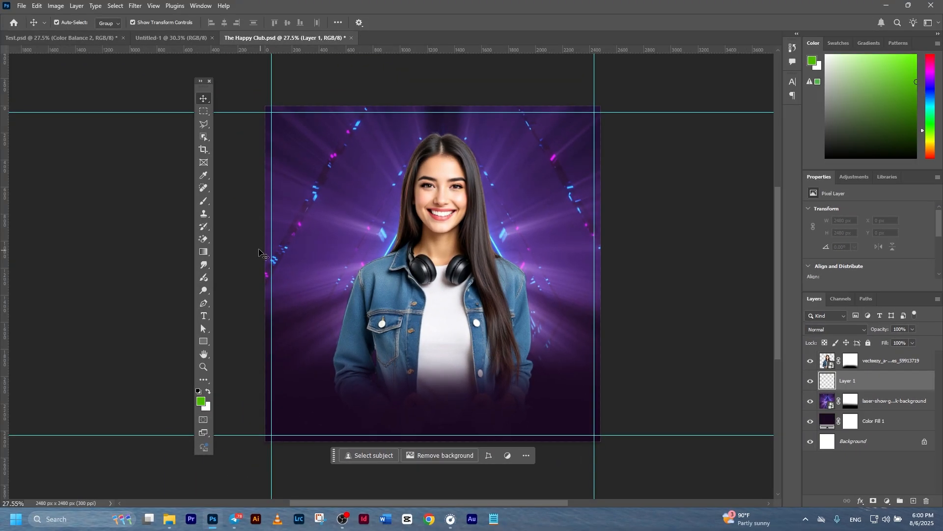
left_click(203, 203)
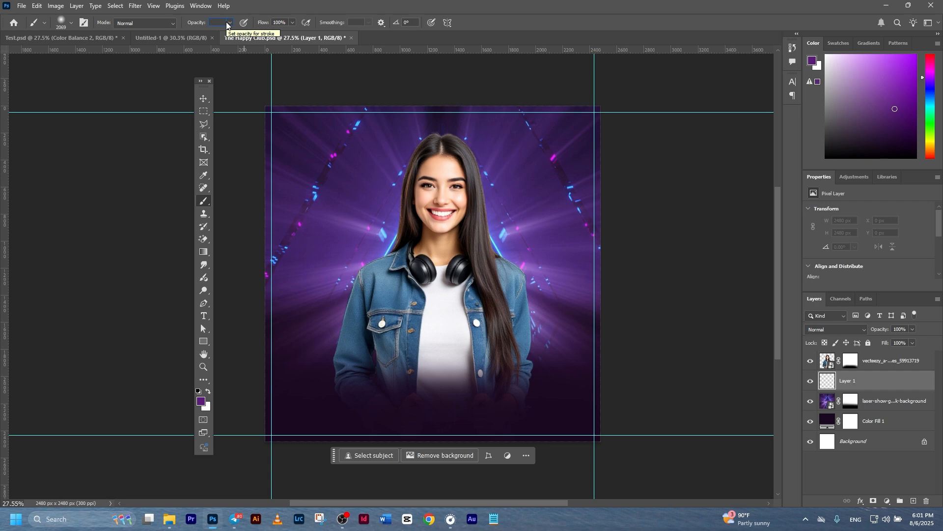
type("100")
key("Return")
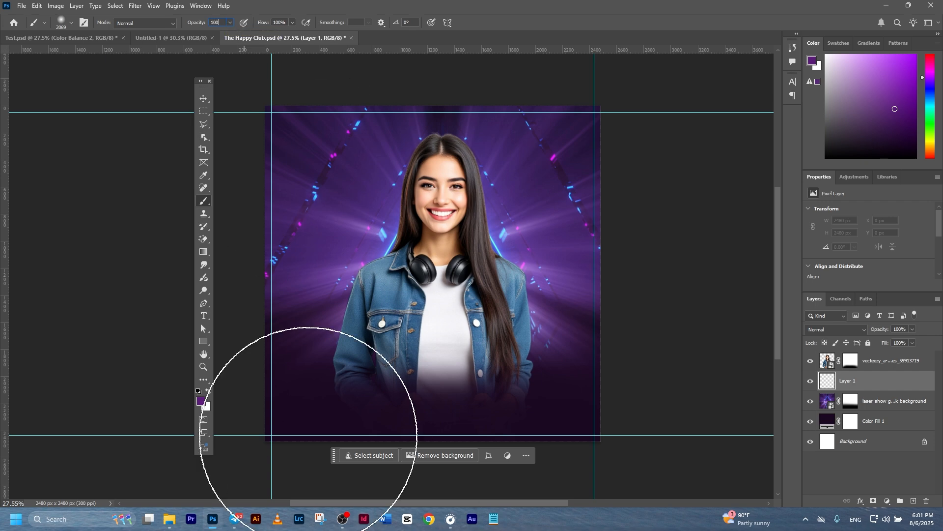
left_click(202, 402)
left_click_drag(702, 364, 722, 344)
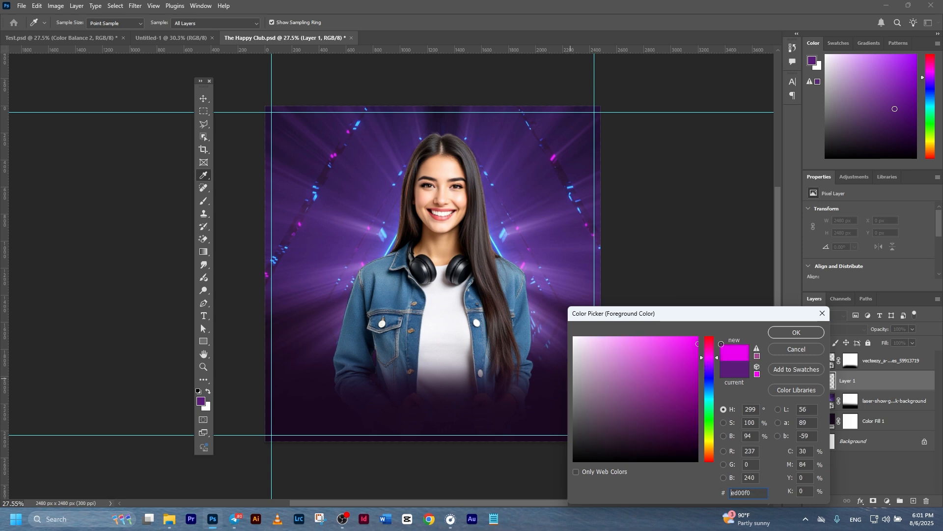
left_click(787, 333)
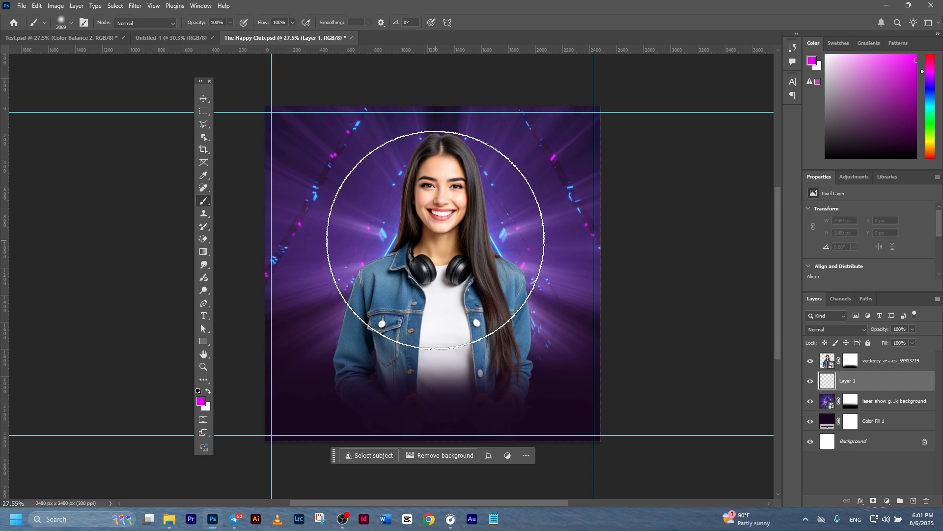
left_click(442, 236)
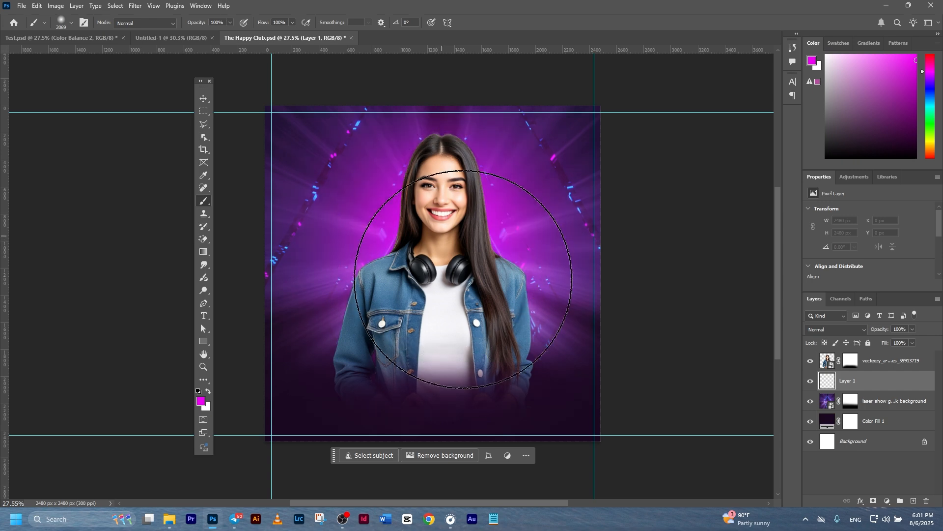
Set the glow Layer 1 blend mode to Screen.
left_click(203, 98)
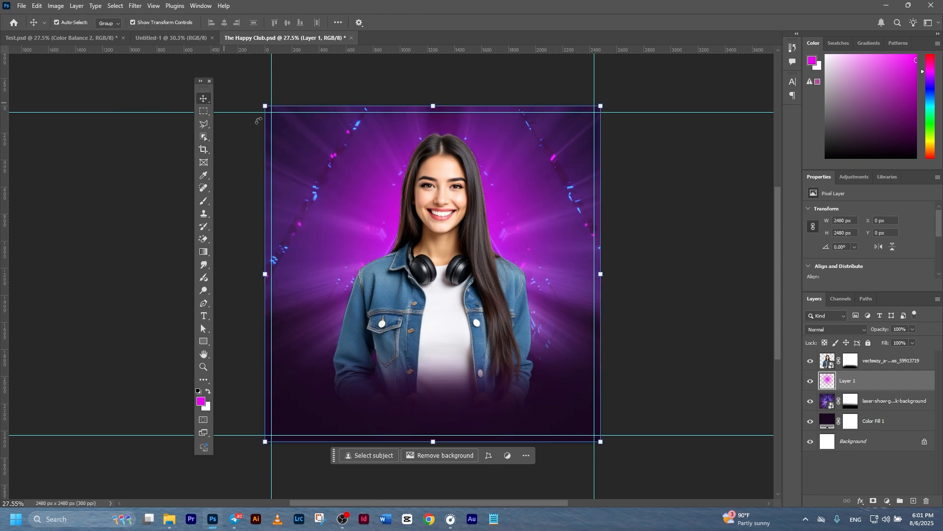
left_click(639, 259)
left_click(891, 389)
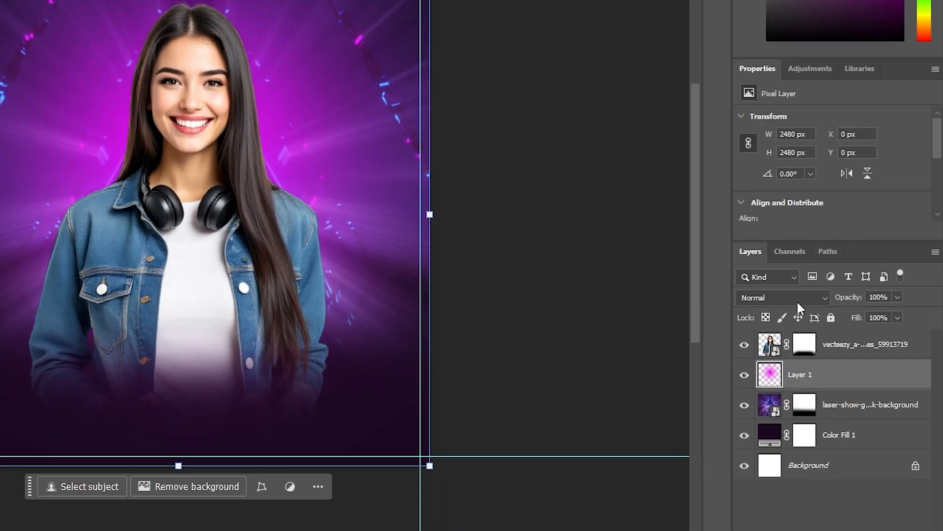
left_click(835, 330)
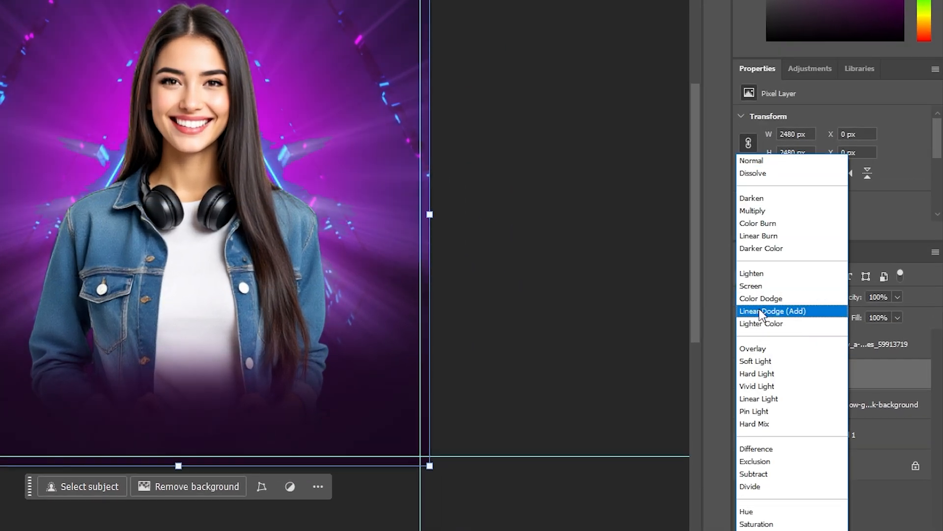
left_click(762, 288)
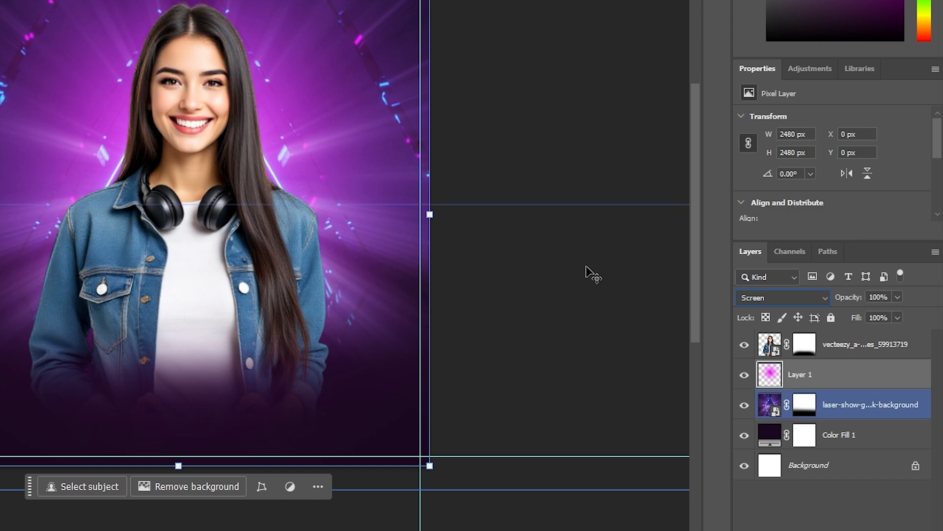
left_click(588, 267)
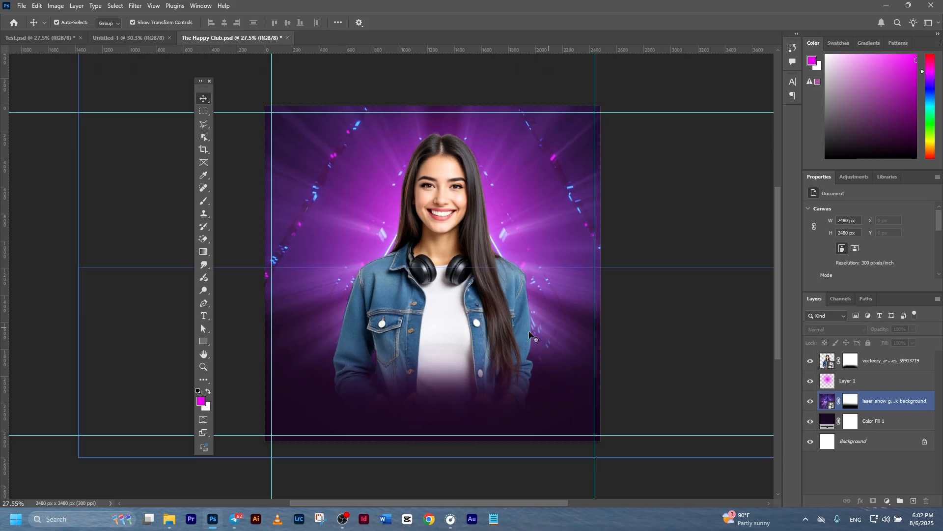
left_click(466, 332)
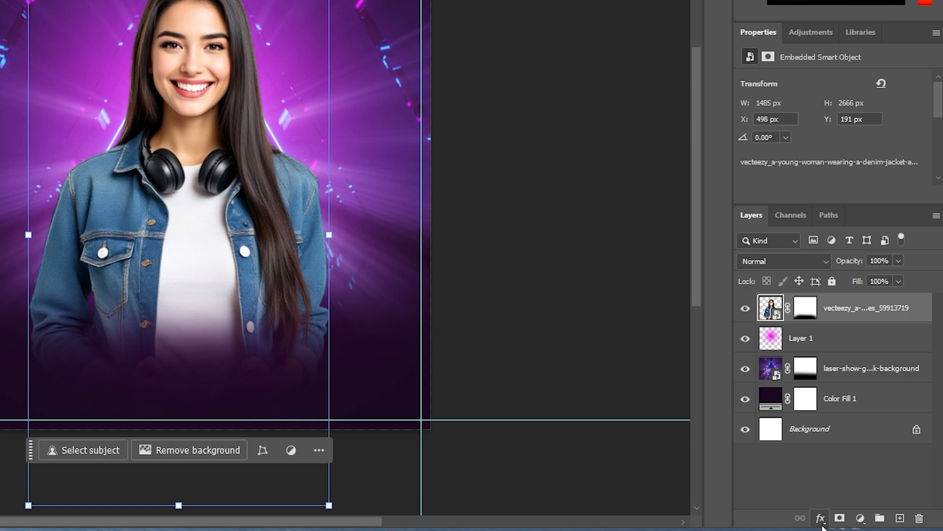
Give the woman layer a magenta Outer Glow: Lighten, 85% opacity, 24 px size.
left_click(860, 501)
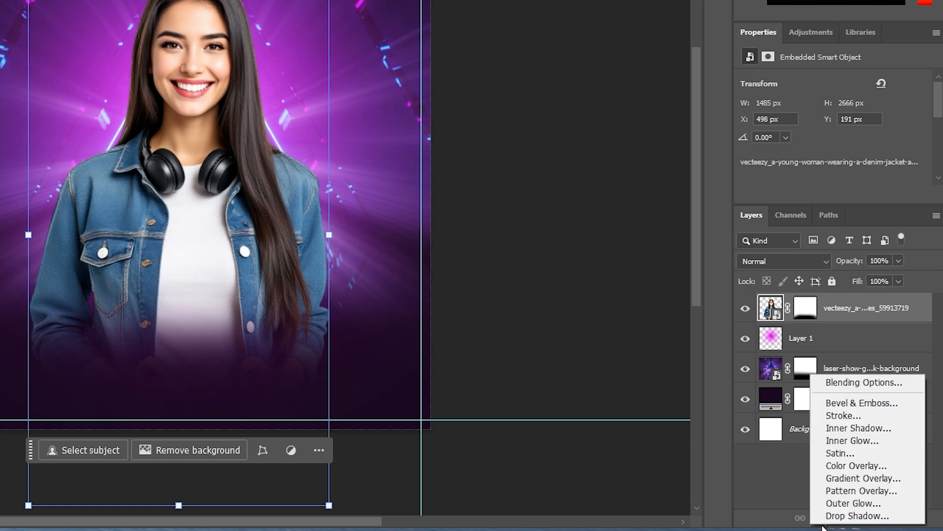
left_click(838, 386)
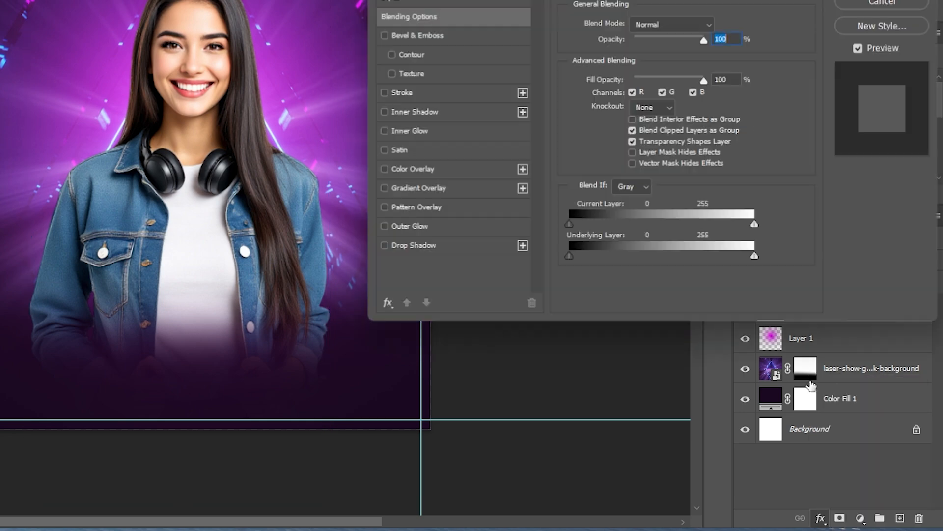
left_click_drag(558, 0, 440, 83)
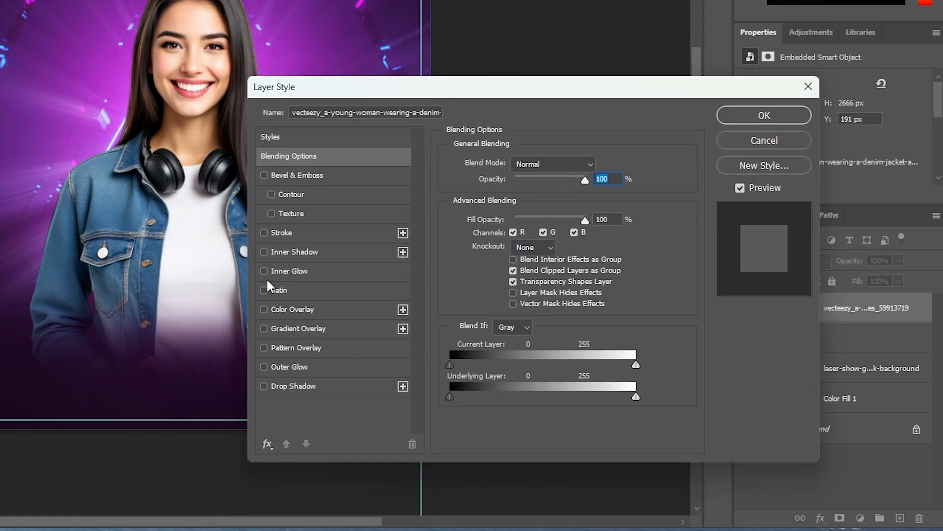
left_click(275, 366)
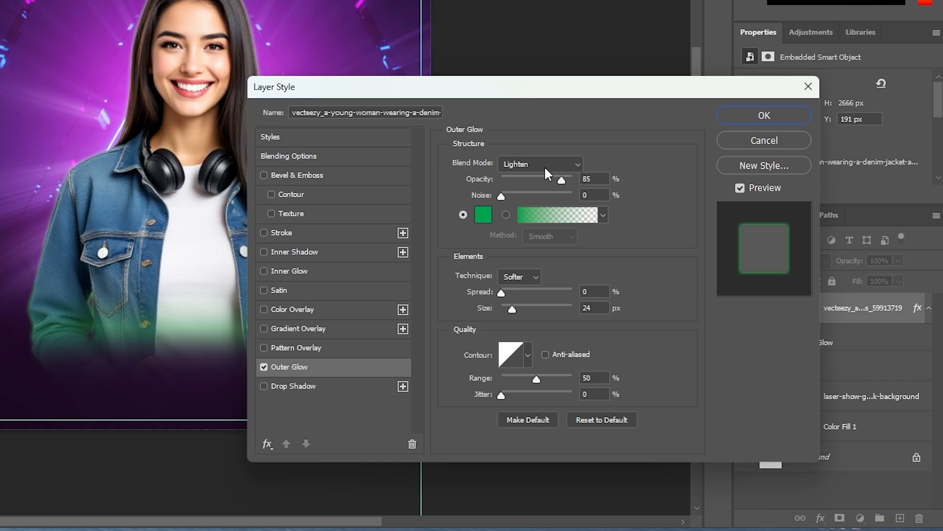
left_click(484, 214)
type("9d2eb9")
left_click(582, 303)
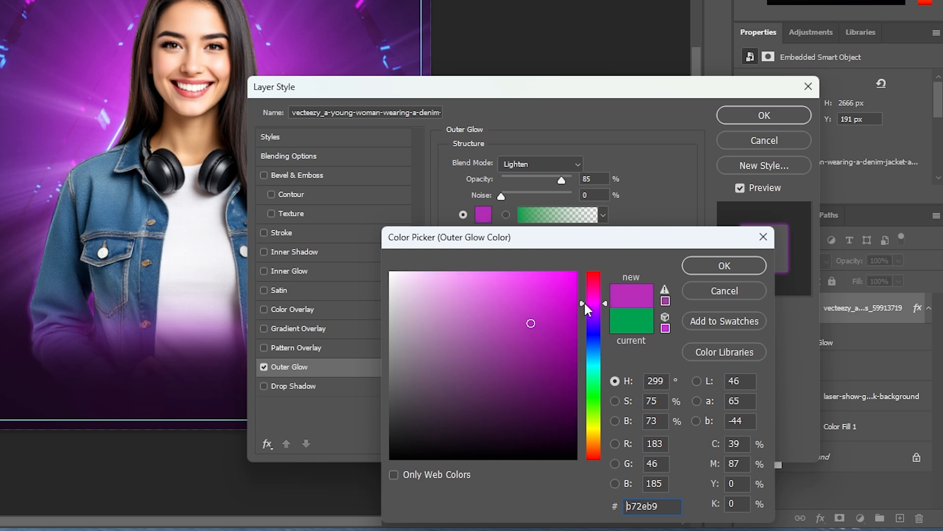
left_click(539, 322)
left_click(724, 265)
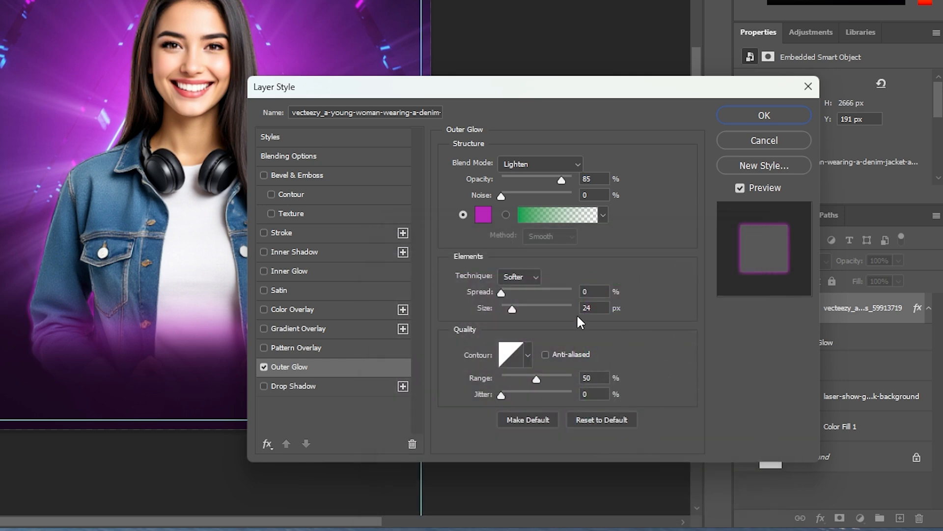
left_click(762, 123)
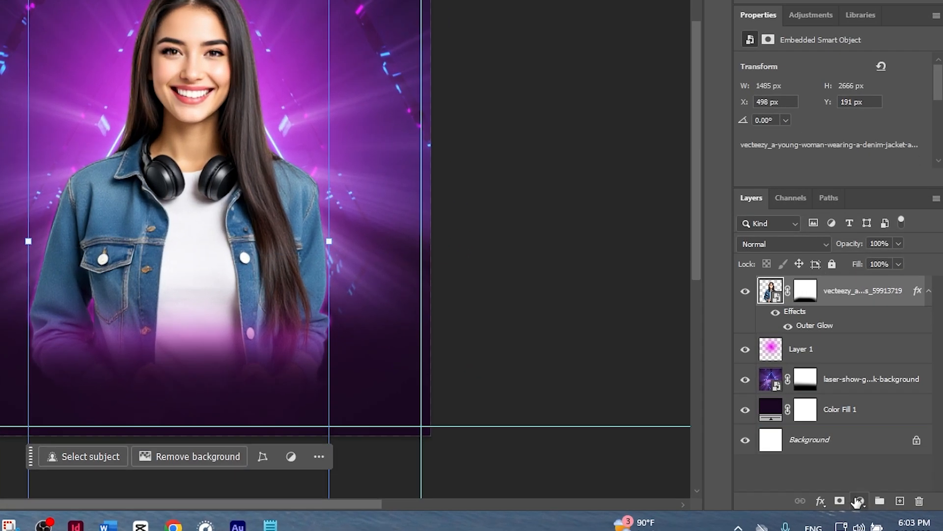
Add Color Balance 1 with midtones Cyan–Red -26, Magenta–Green -50, Yellow–Blue -25.
left_click(887, 501)
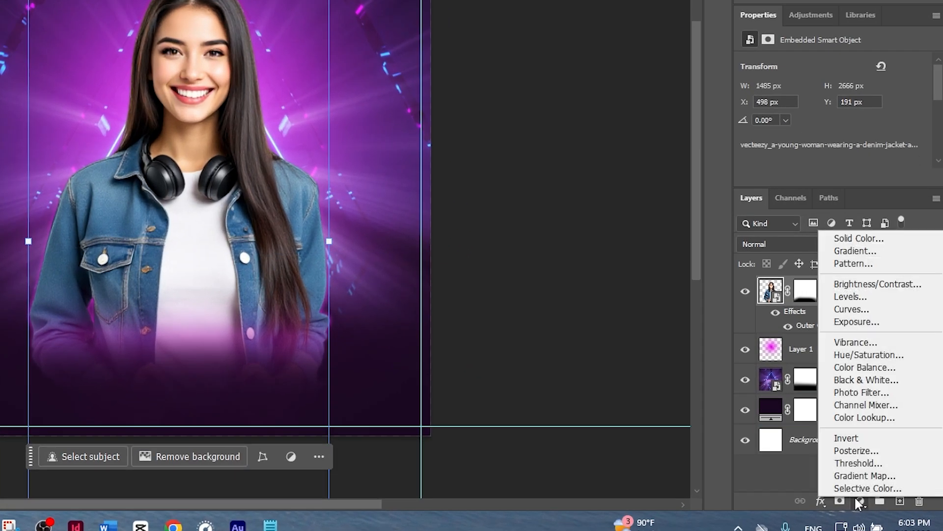
left_click(850, 373)
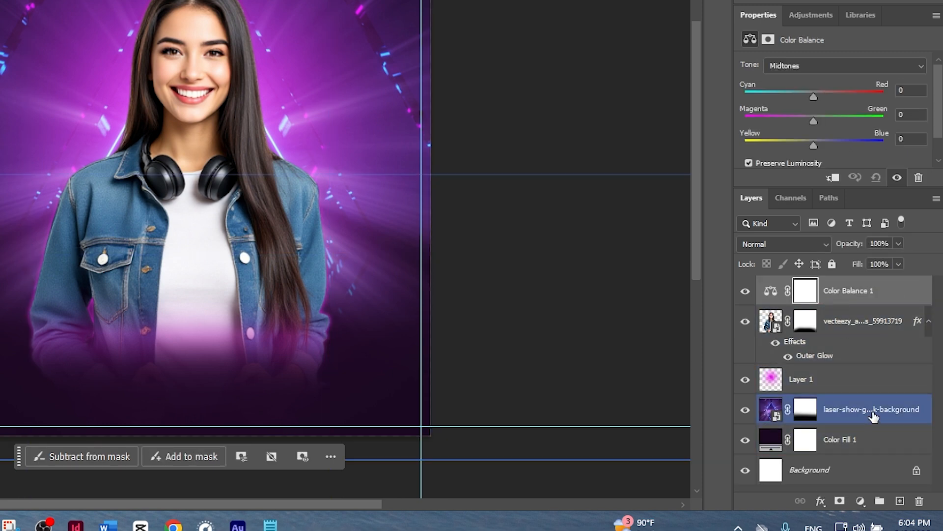
left_click(913, 90)
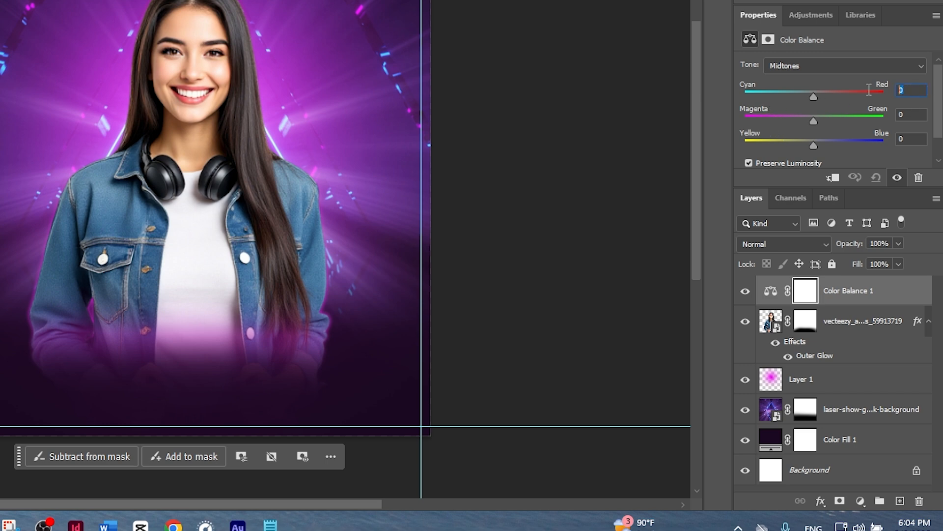
type("-26")
left_click_drag(911, 114, 894, 118)
type("-50")
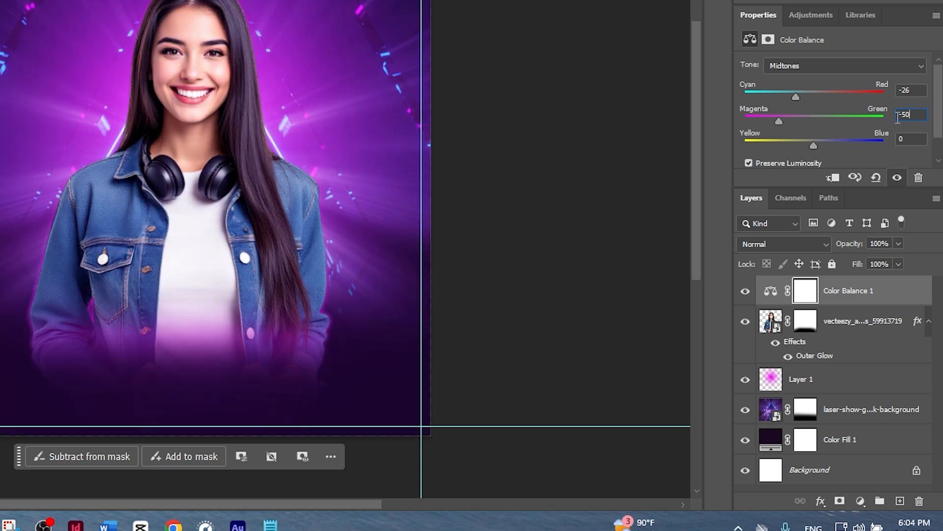
left_click(911, 140)
type("-25")
left_click(610, 282)
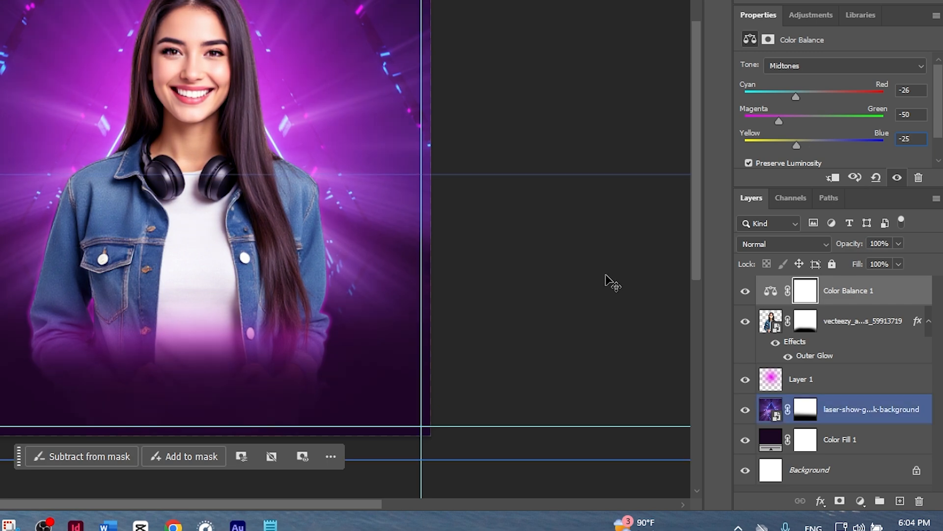
left_click(609, 282)
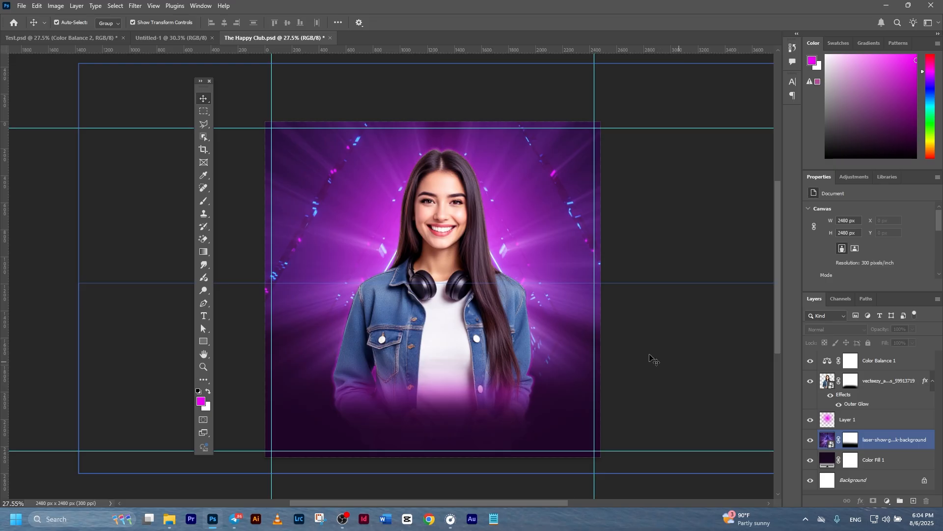
Place the owl logo PNG as an embedded layer, shrunk to about 45% in the top-left corner.
left_click(238, 185)
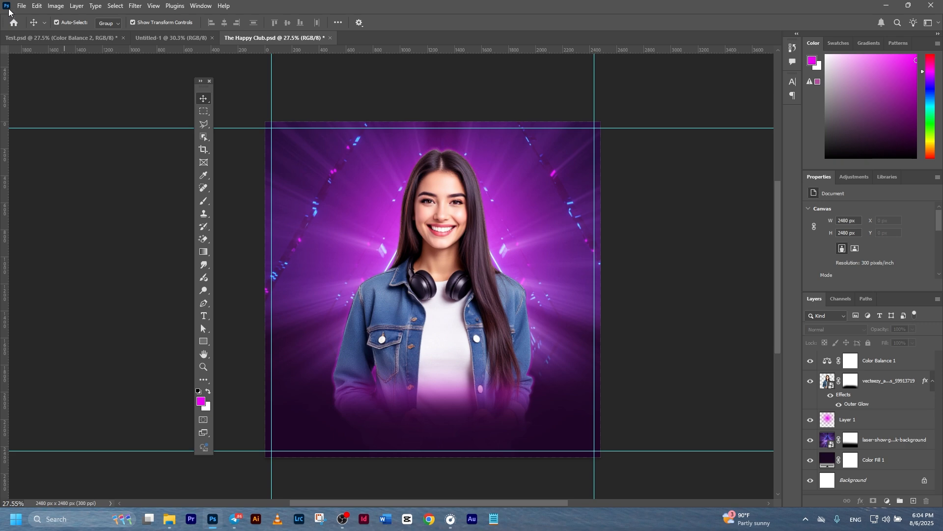
left_click(21, 6)
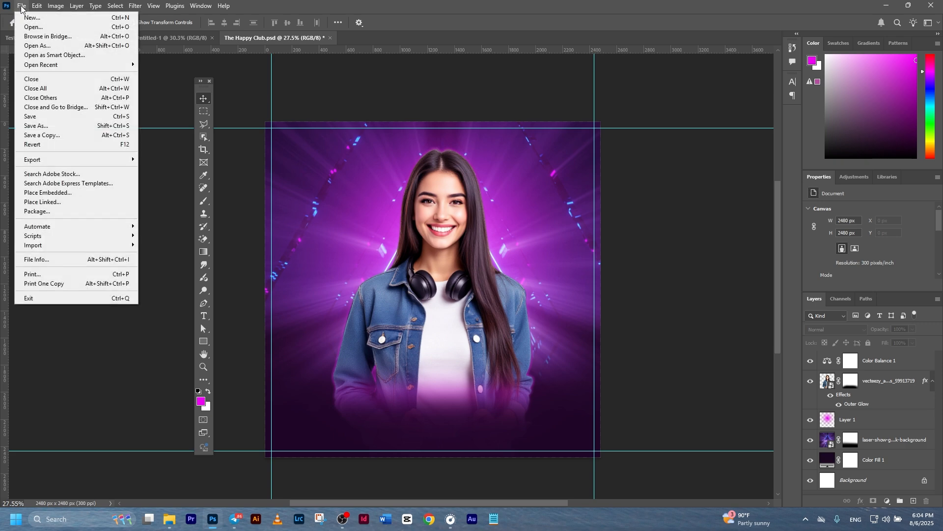
left_click(57, 193)
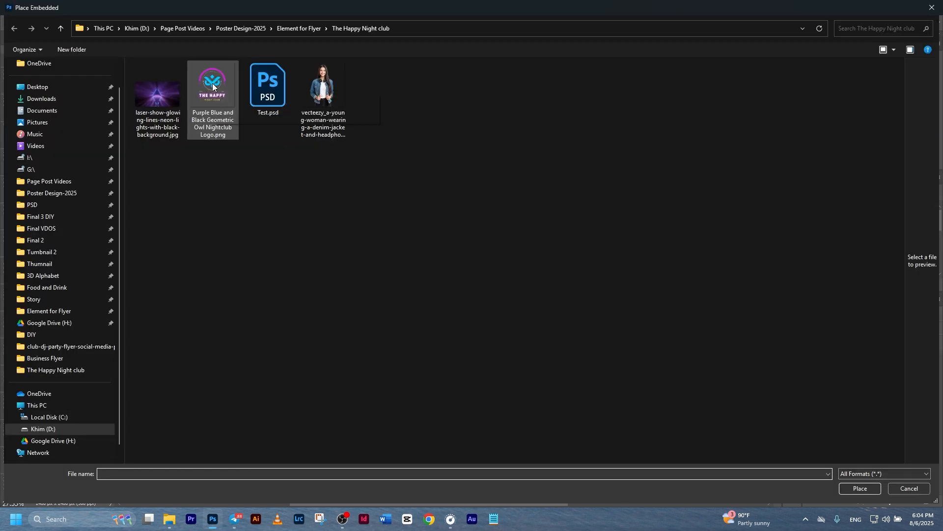
double_click(212, 83)
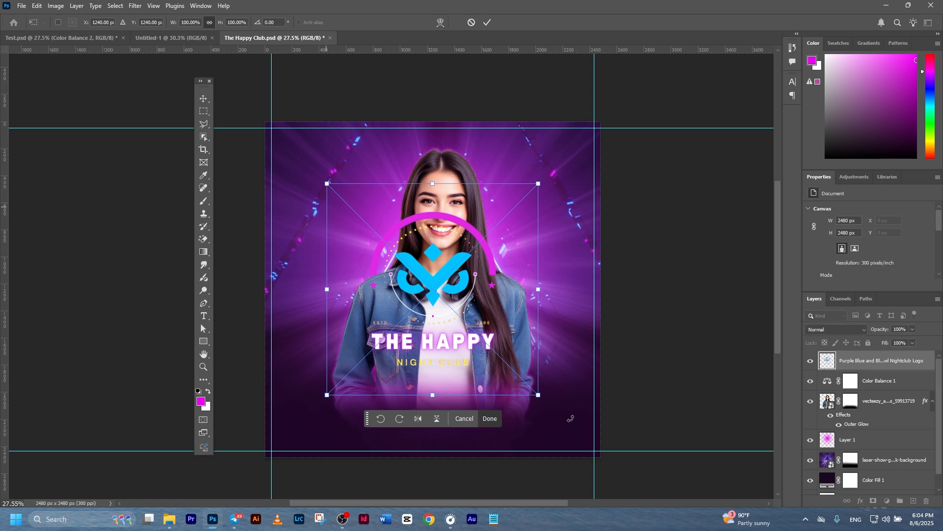
left_click_drag(538, 395, 444, 300)
left_click_drag(397, 247, 310, 162)
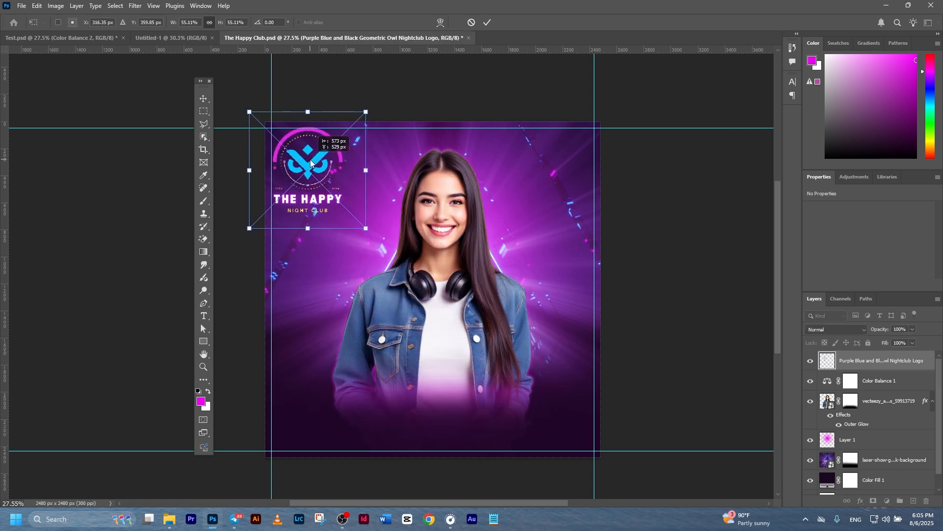
left_click_drag(310, 238, 302, 202)
left_click_drag(305, 156, 301, 157)
left_click(486, 24)
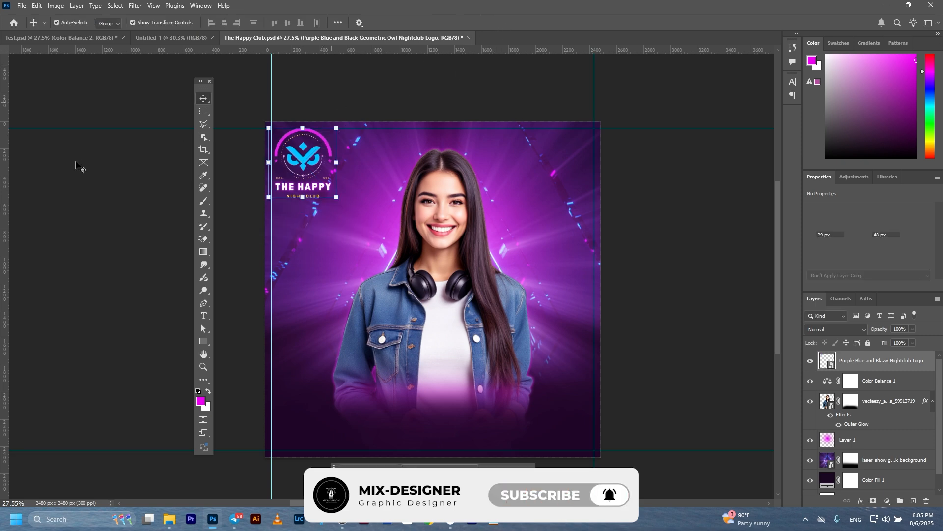
Select the background, pink glow Layer 1 and owl logo layers in turn to check them.
left_click(306, 192)
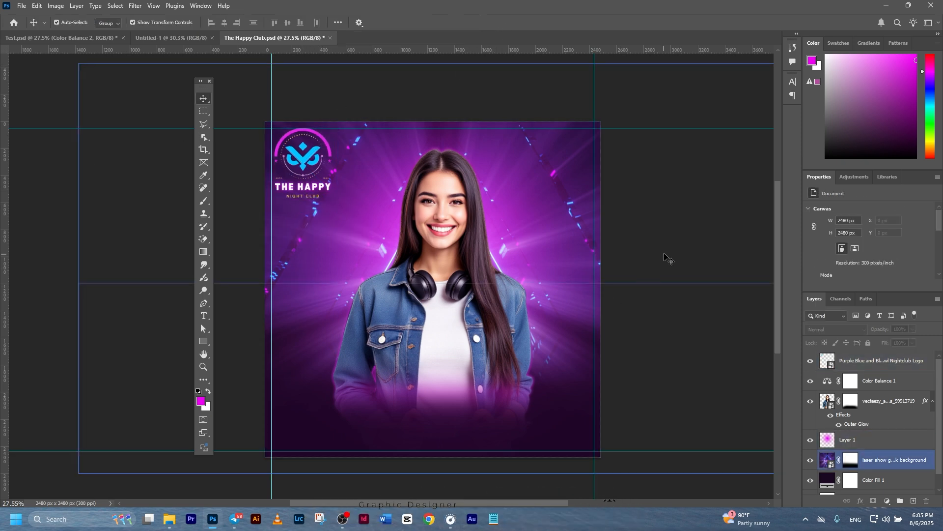
left_click(527, 150)
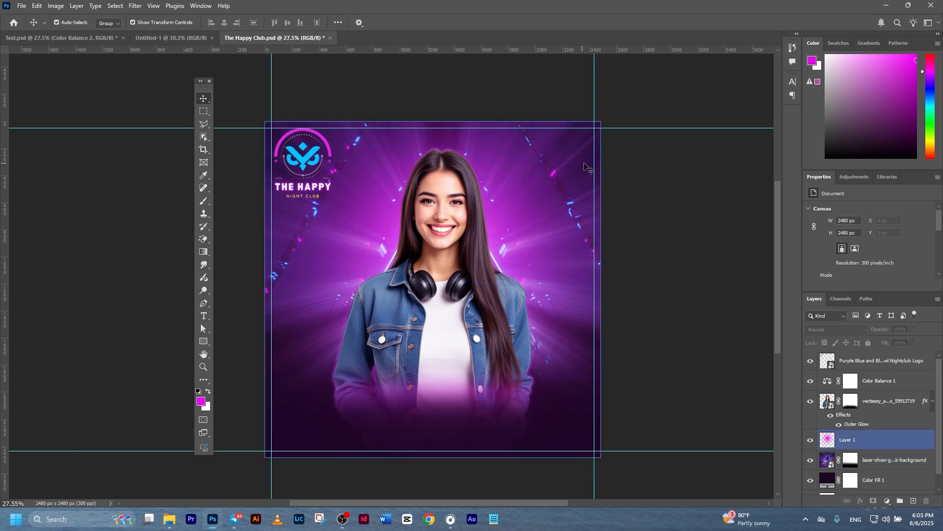
left_click(520, 151)
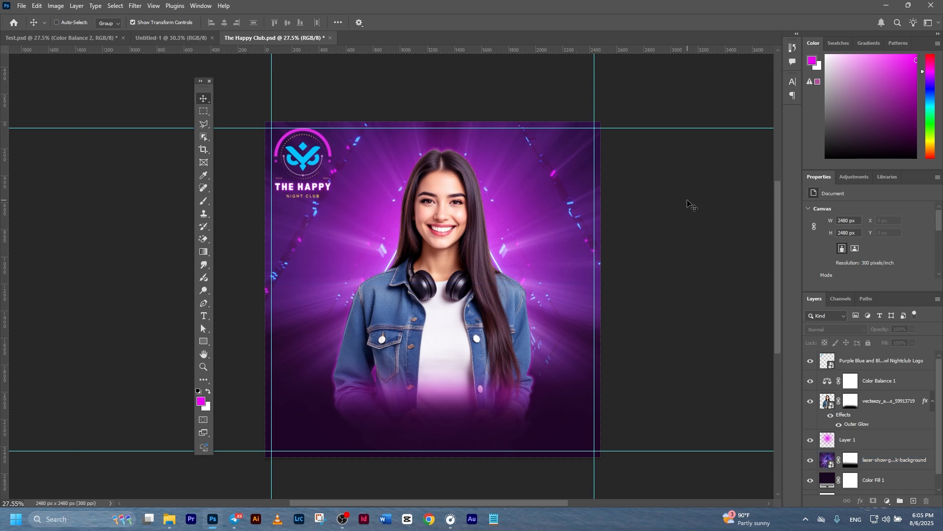
left_click(301, 159)
left_click(205, 318)
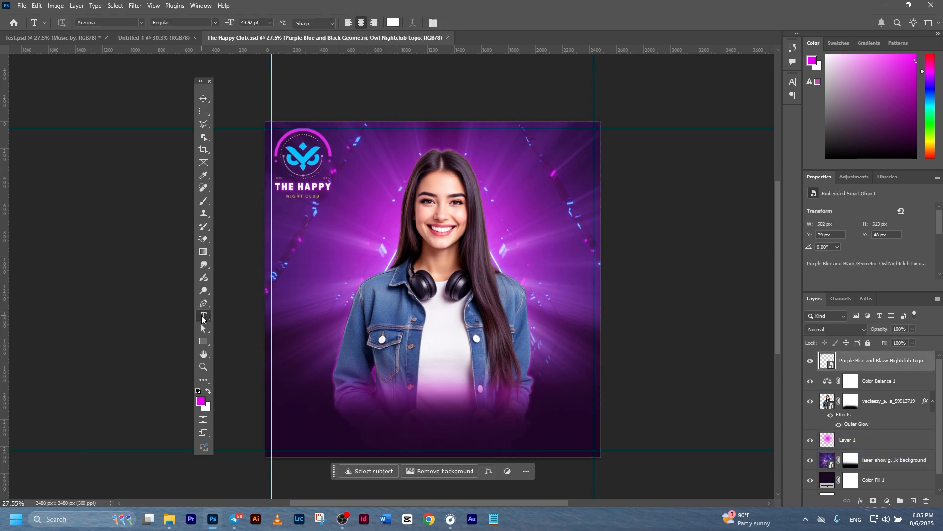
Type 'Music By' at the flyer's top right.
left_click(521, 145)
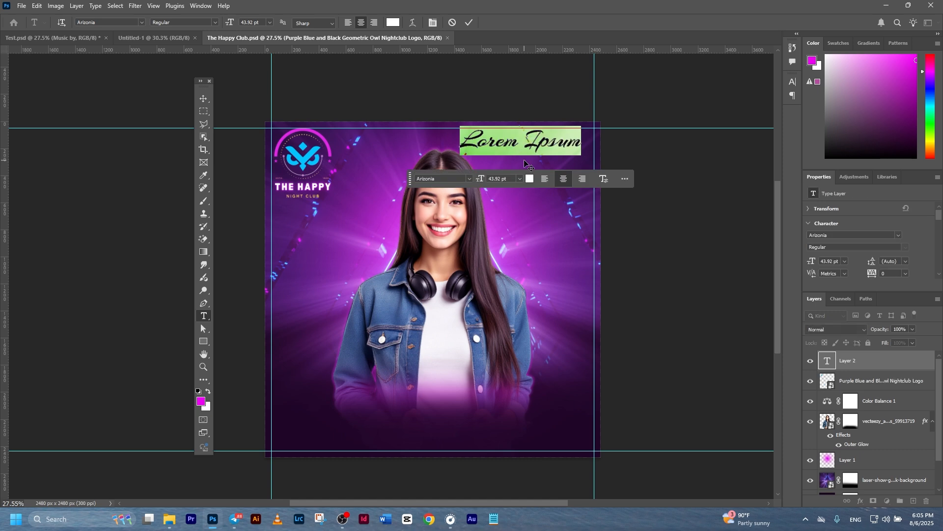
type("M")
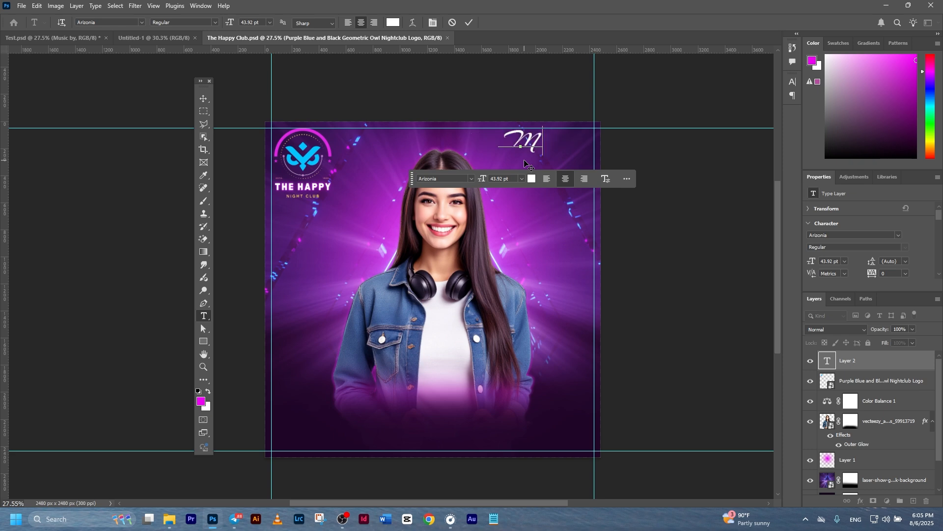
type("usi")
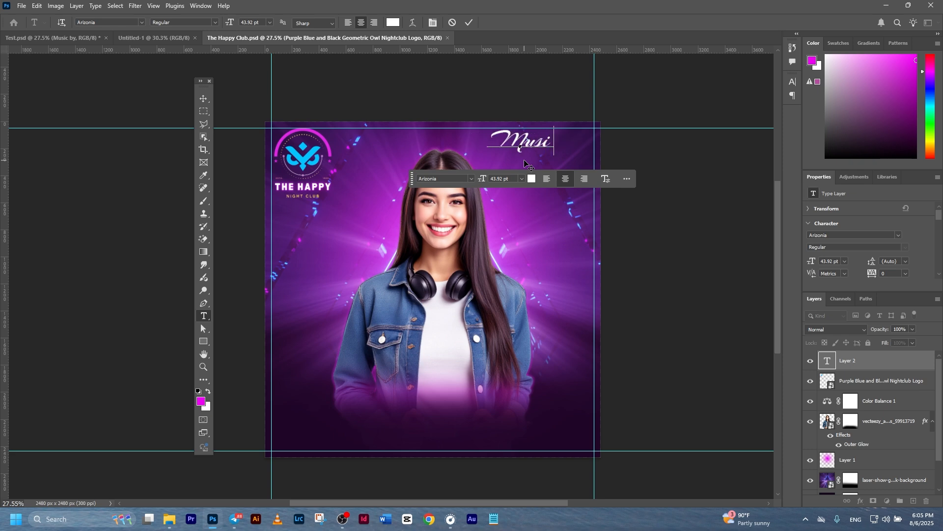
type("c By")
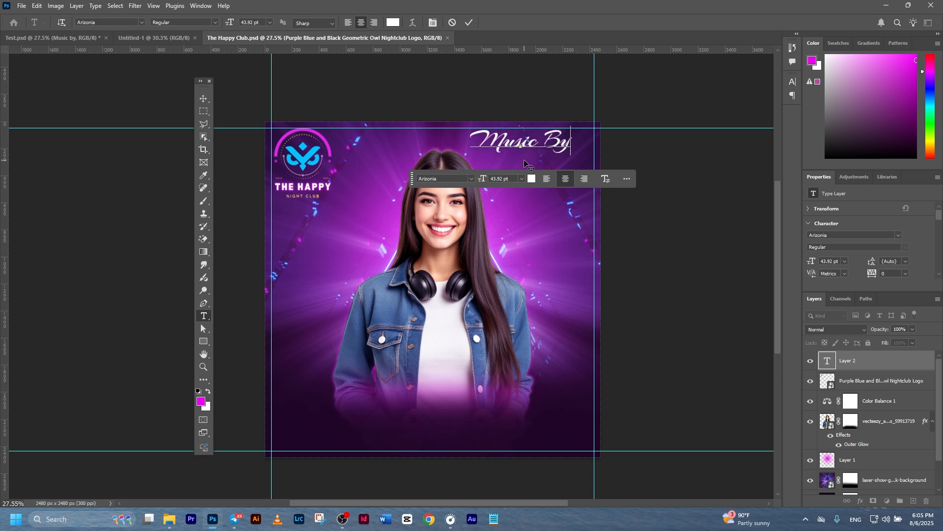
left_click(465, 22)
Shrink Music By to about 86% and move it right against the guide.
left_click(203, 99)
left_click_drag(572, 155, 557, 151)
left_click_drag(540, 143, 577, 152)
left_click(487, 22)
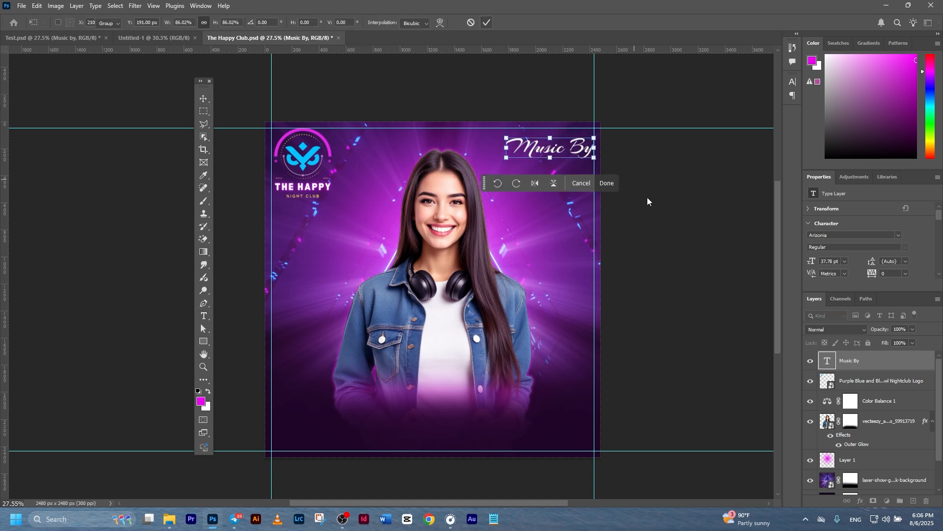
left_click(690, 215)
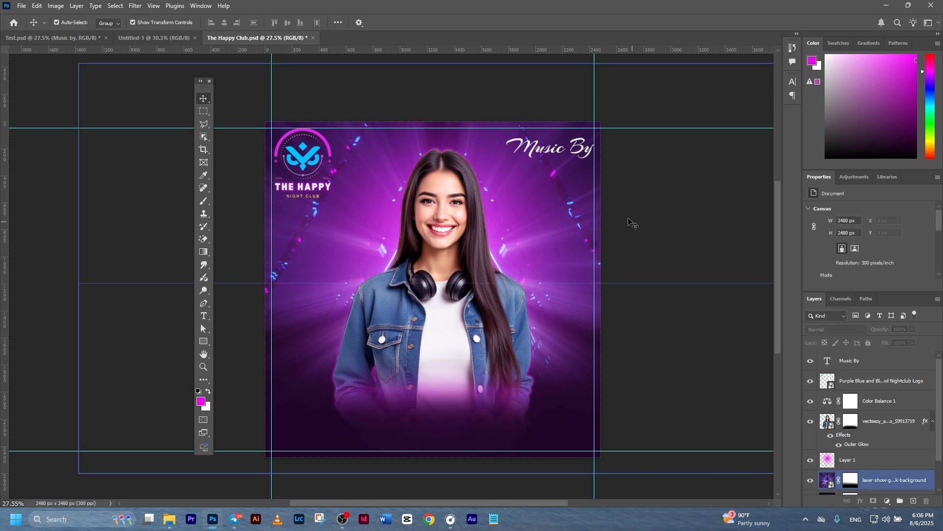
left_click(590, 153)
left_click(637, 267)
left_click(864, 362)
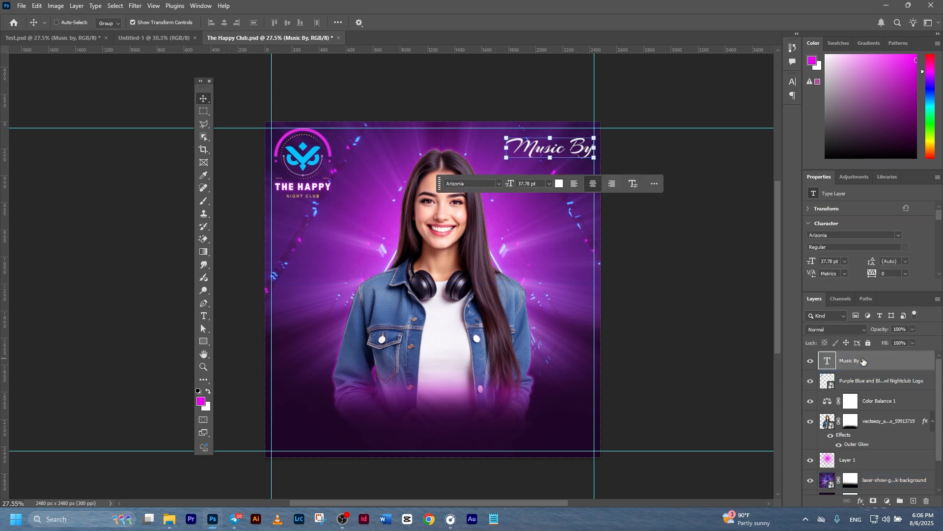
Duplicate the Music By layer, move the copy below it and retype it as 'DJ.NAME'.
key("ctrl+j")
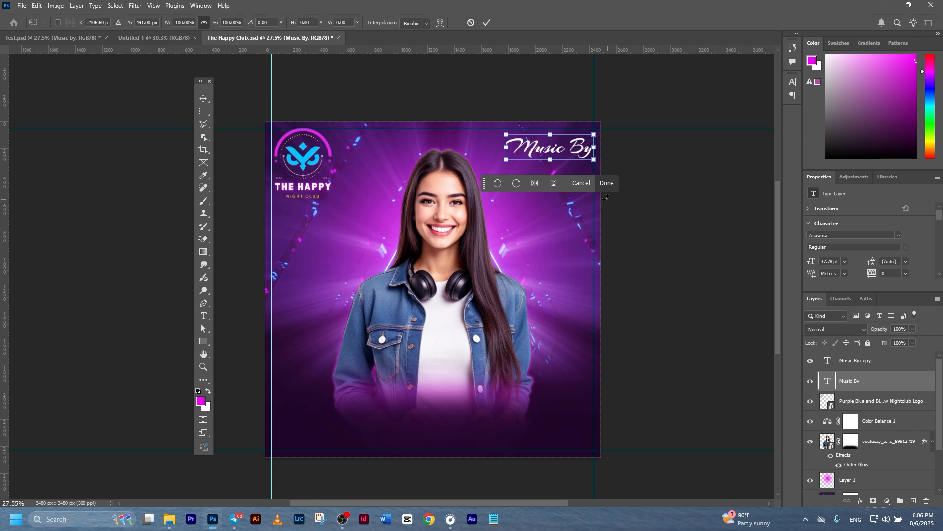
left_click_drag(577, 151, 578, 179)
left_click(489, 23)
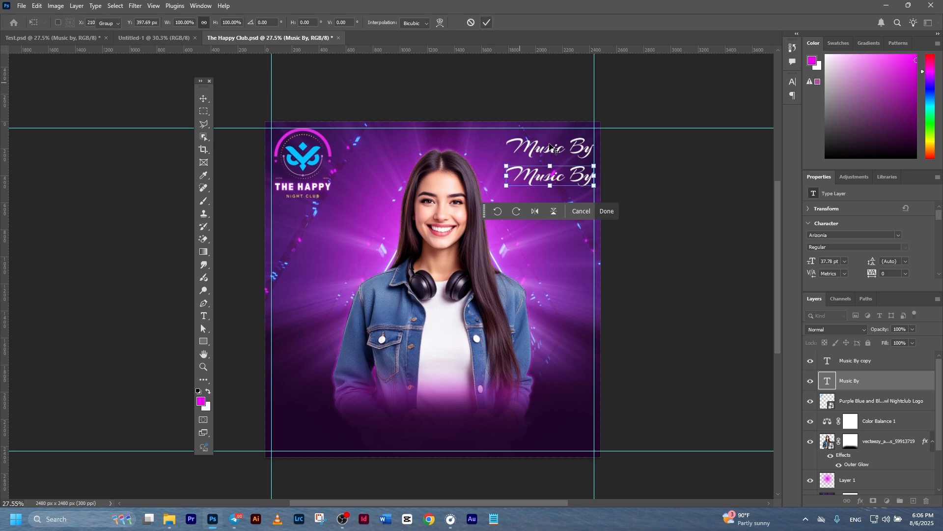
double_click(536, 181)
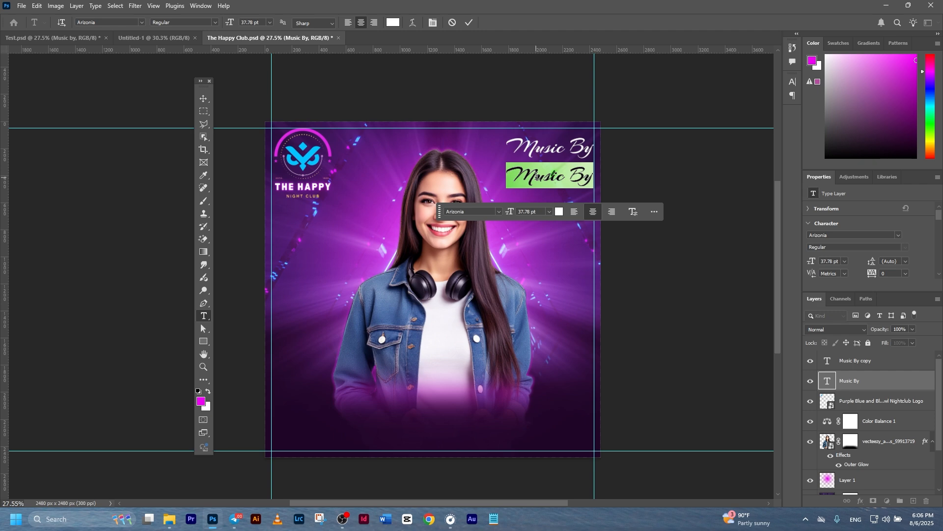
type("DJ. Name")
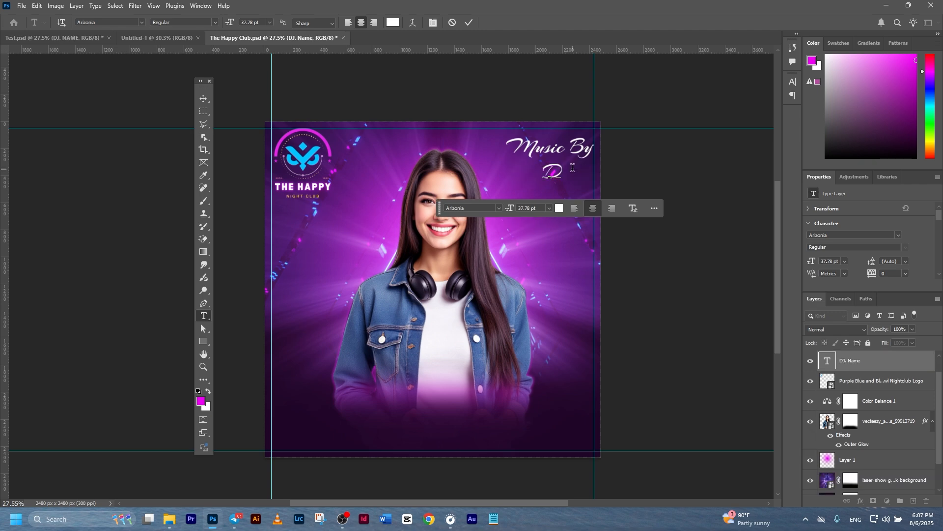
type("J.NAME")
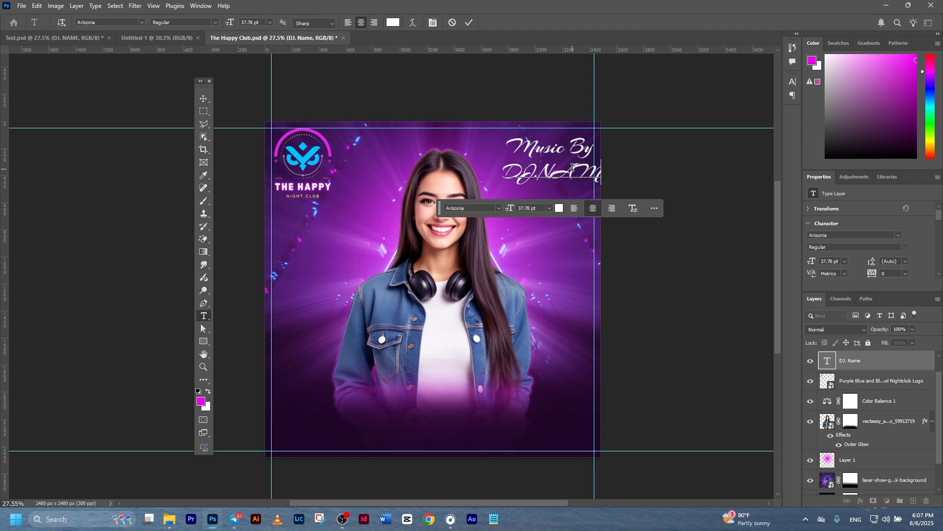
left_click(468, 23)
left_click(204, 99)
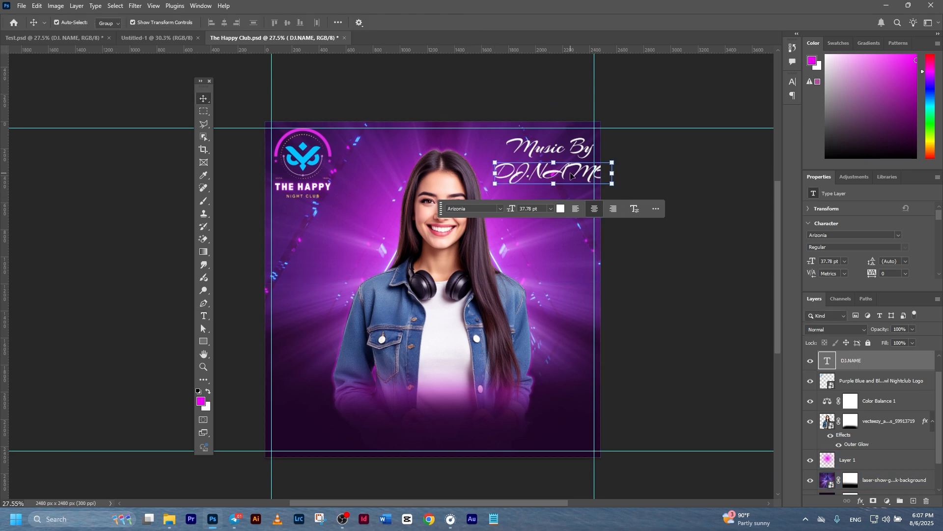
Set DJ.NAME in Castellar, then shrink DJ.NAME to about 79% and Music By to about 88%.
left_click(898, 235)
scroll(874, 423, "down", 10)
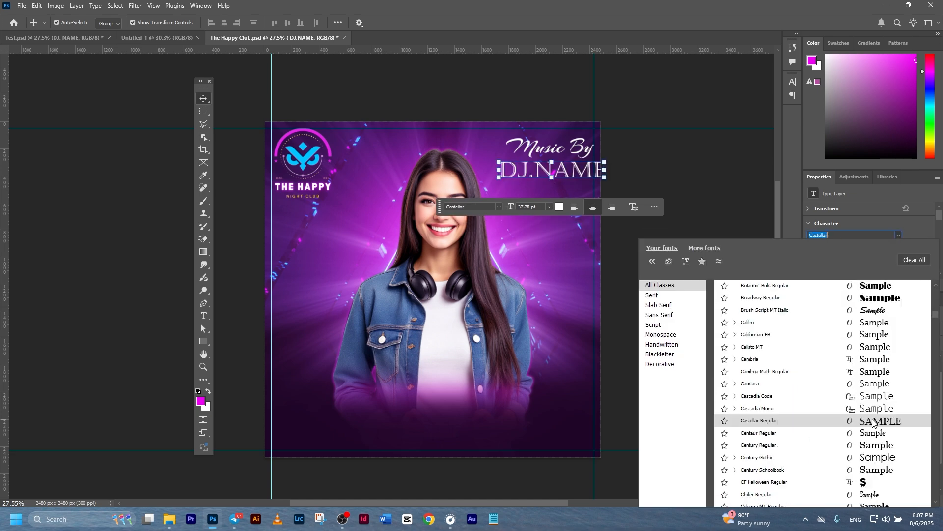
left_click(874, 422)
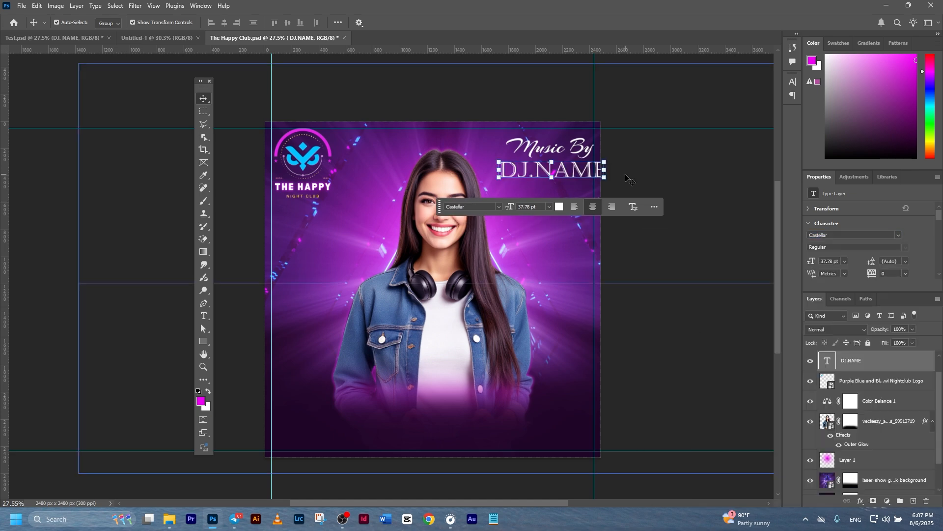
left_click_drag(605, 161, 594, 162)
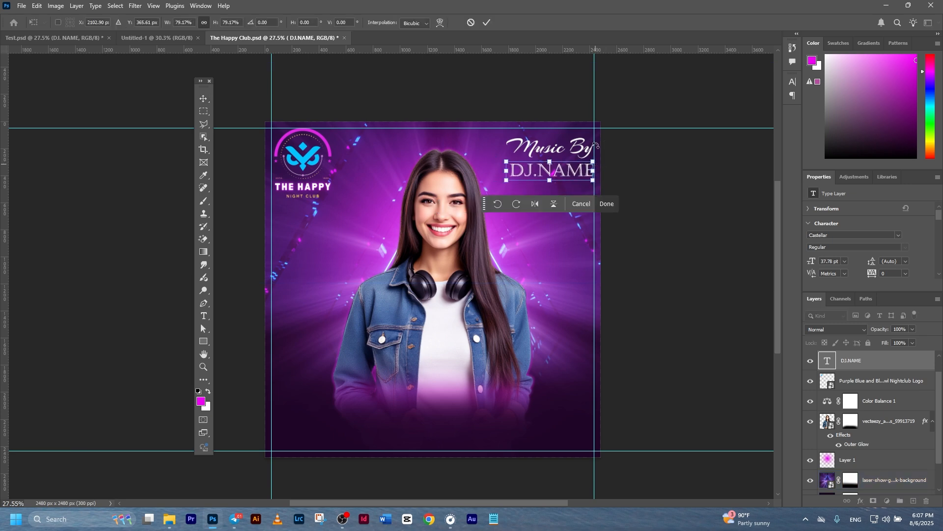
left_click(486, 25)
left_click(574, 149)
left_click_drag(594, 136, 589, 137)
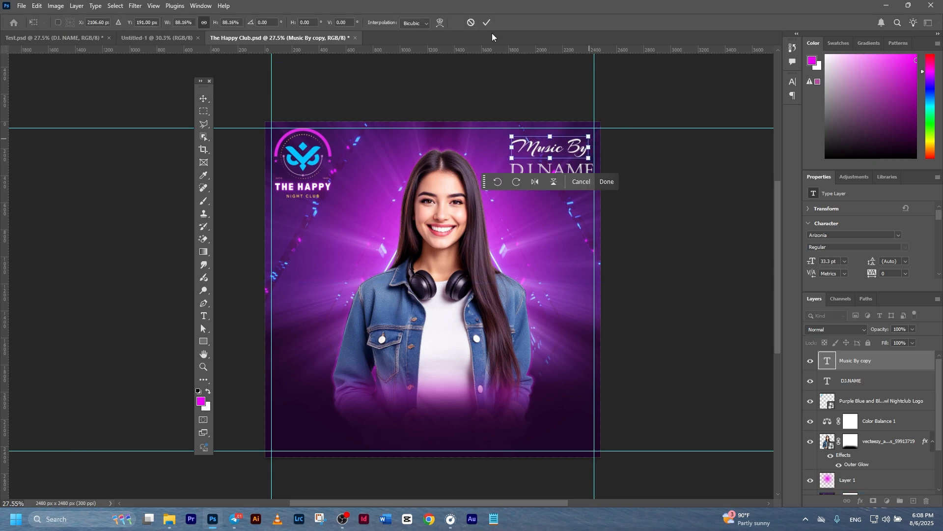
left_click(487, 22)
Centre Music By horizontally over DJ.NAME.
left_click(561, 166)
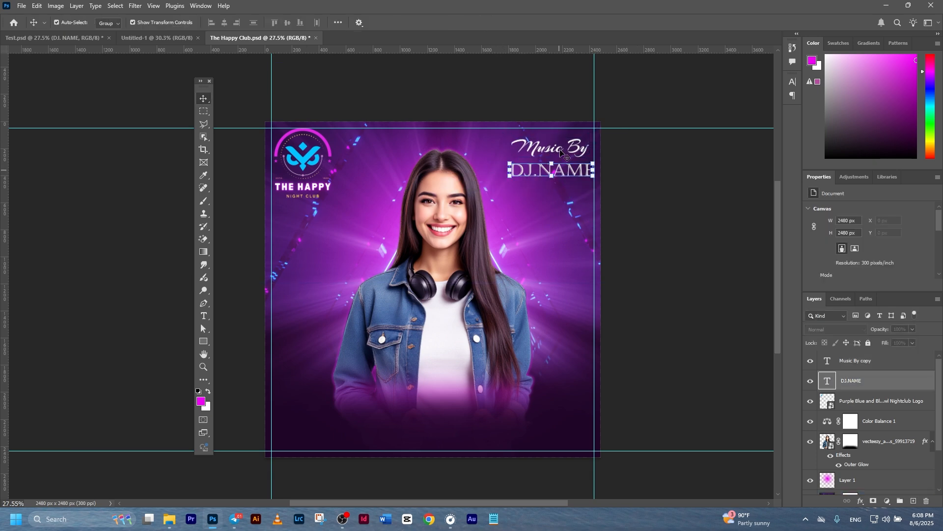
left_click(560, 150, "shift")
left_click(224, 23)
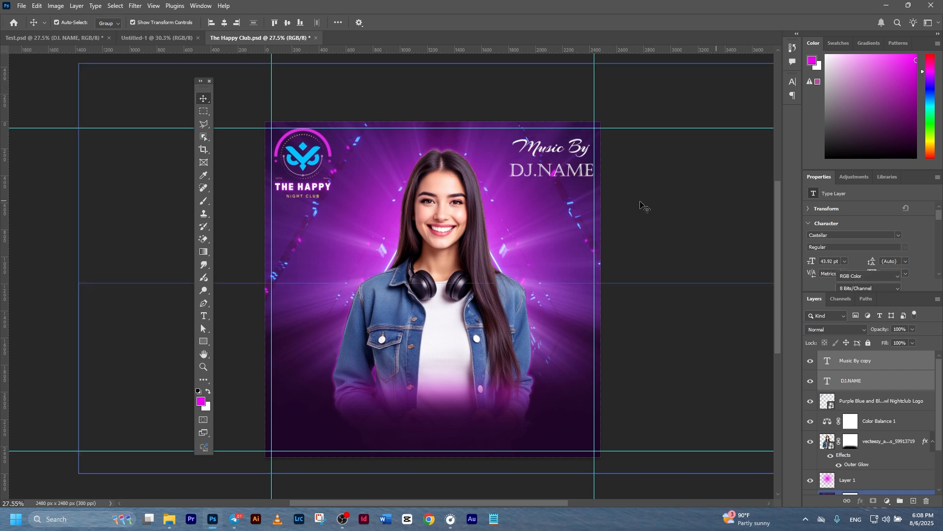
left_click(641, 202)
Fine-tune DJ.NAME's vertical position with small Shift+arrow nudges.
key("ctrl+plus")
left_click(580, 153)
left_click(584, 150)
key("shift+Up")
key("shift+Up")
key("shift+Up")
key("shift+Up")
key("shift+Up")
left_click(701, 245)
scroll(633, 223, "down", 2)
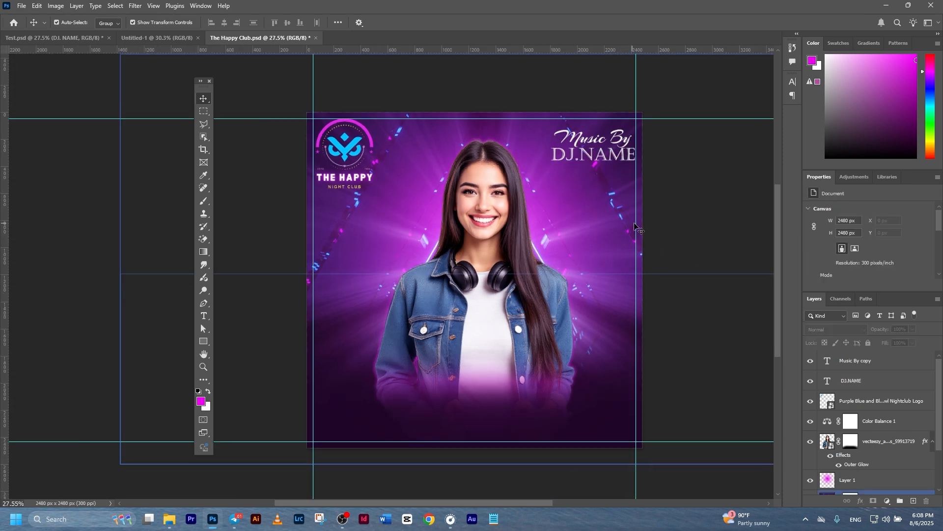
left_click(590, 156)
key("shift+Down")
left_click(698, 159)
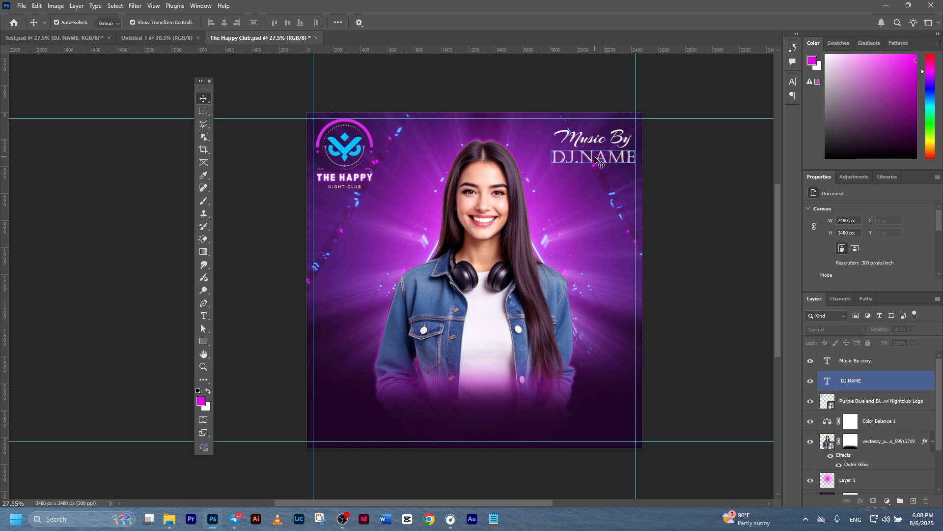
left_click(675, 180)
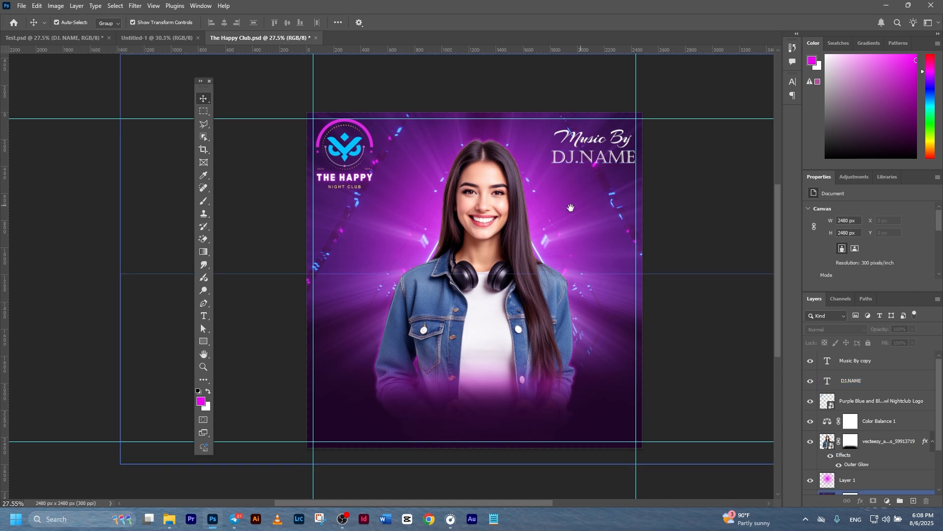
scroll(569, 211, "right", 2)
left_click(554, 171)
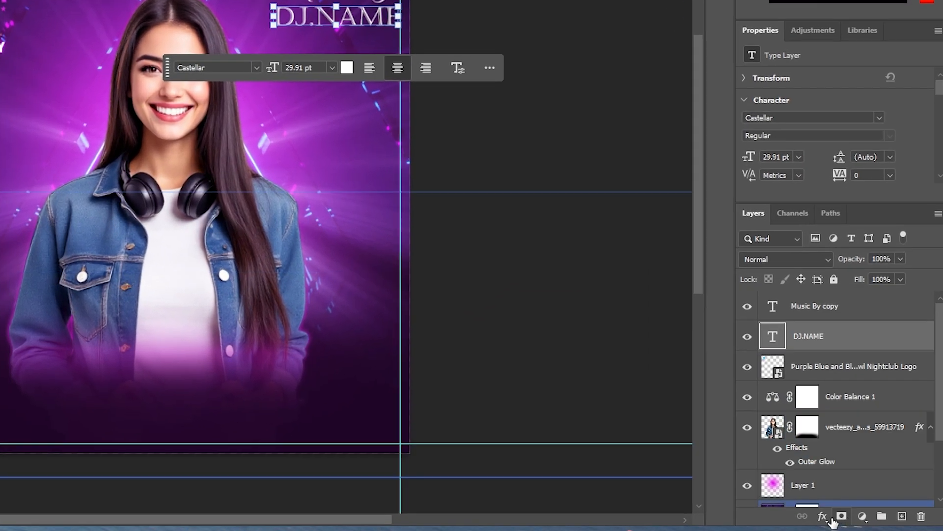
Give DJ.NAME an Outer Glow and a #c935df Drop Shadow (46 px size, 11% spread).
left_click(822, 516)
left_click(845, 375)
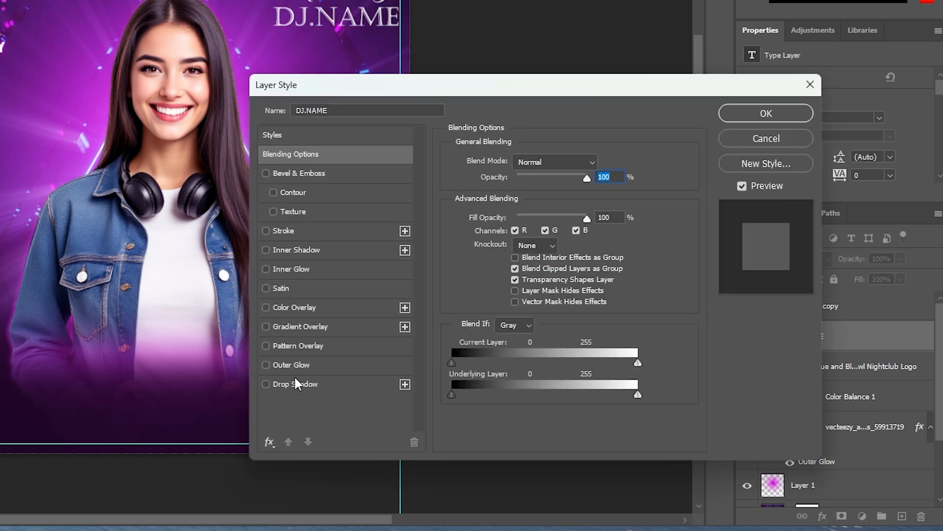
left_click(266, 365)
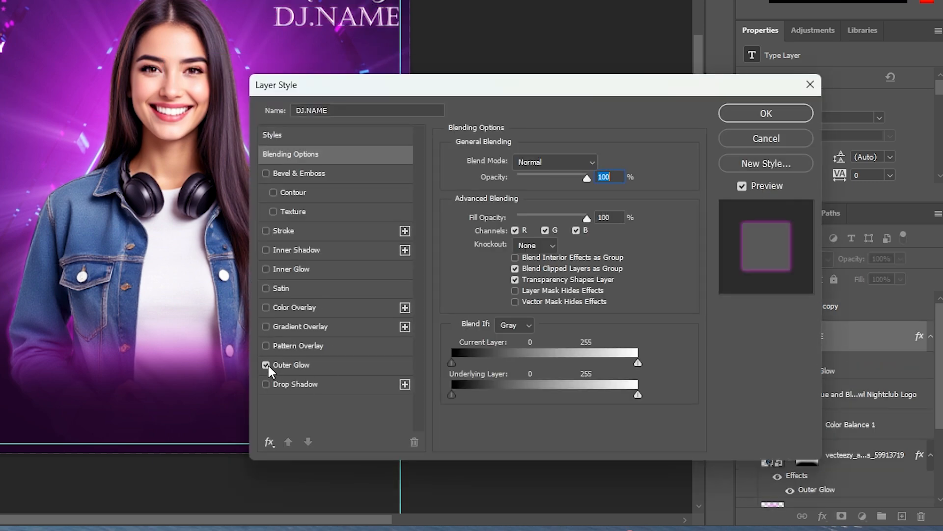
left_click(290, 364)
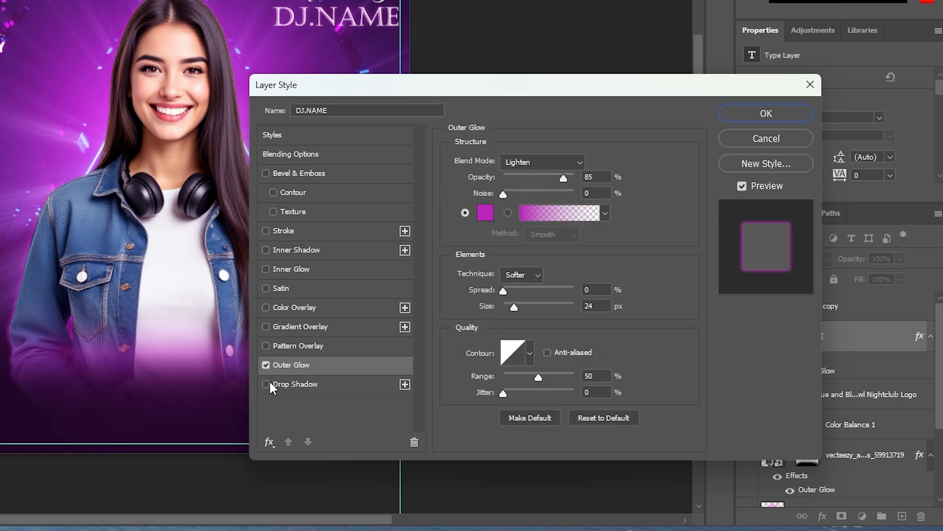
left_click(296, 379)
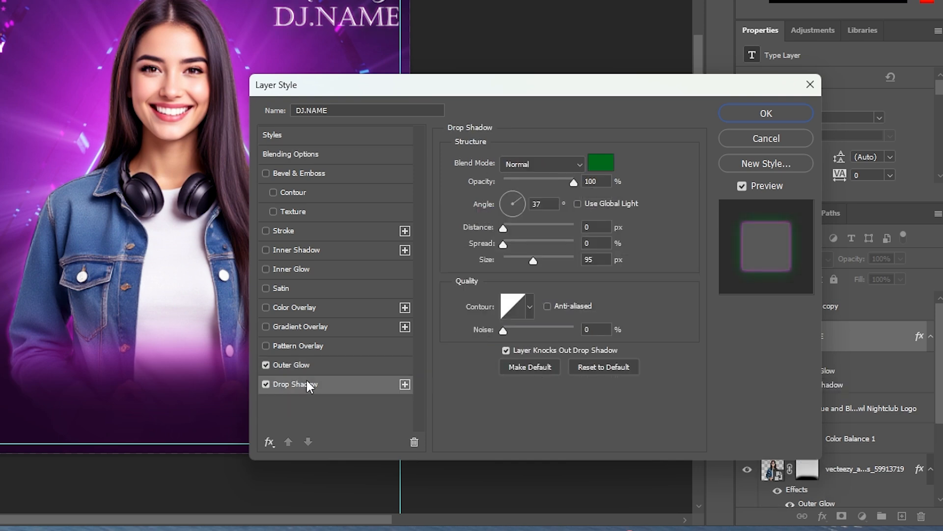
left_click(602, 164)
type("c935df")
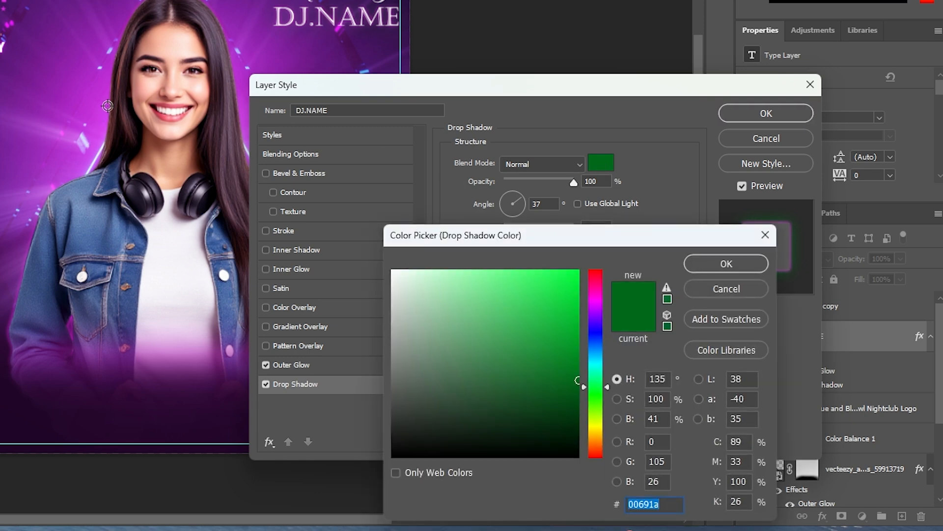
left_click(710, 258)
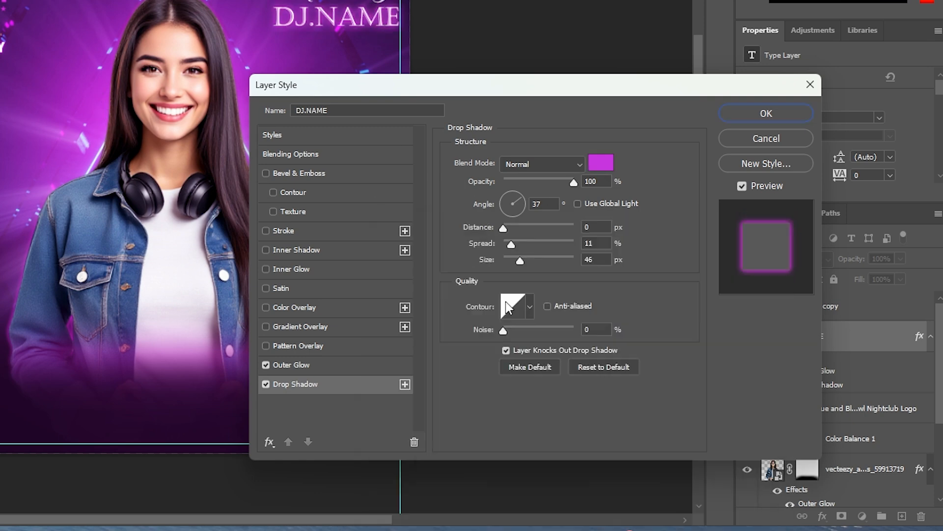
left_click(601, 162)
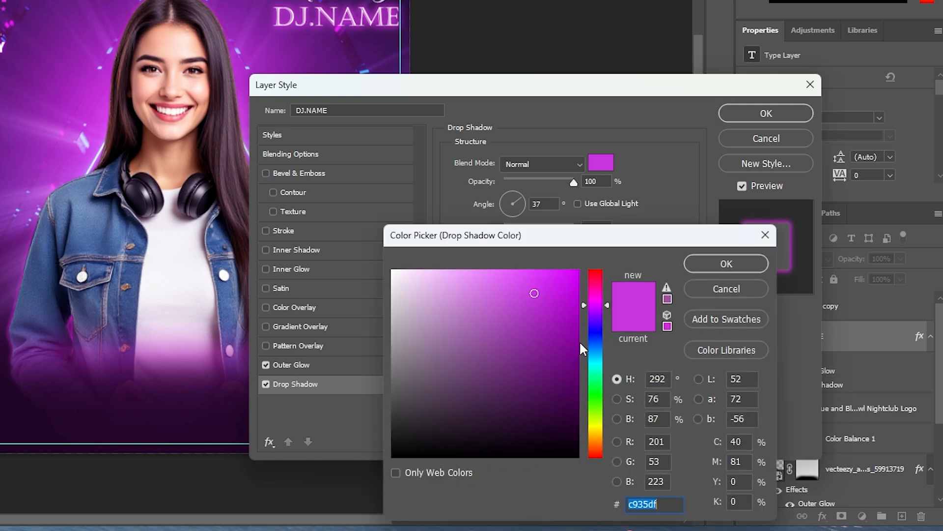
left_click(727, 264)
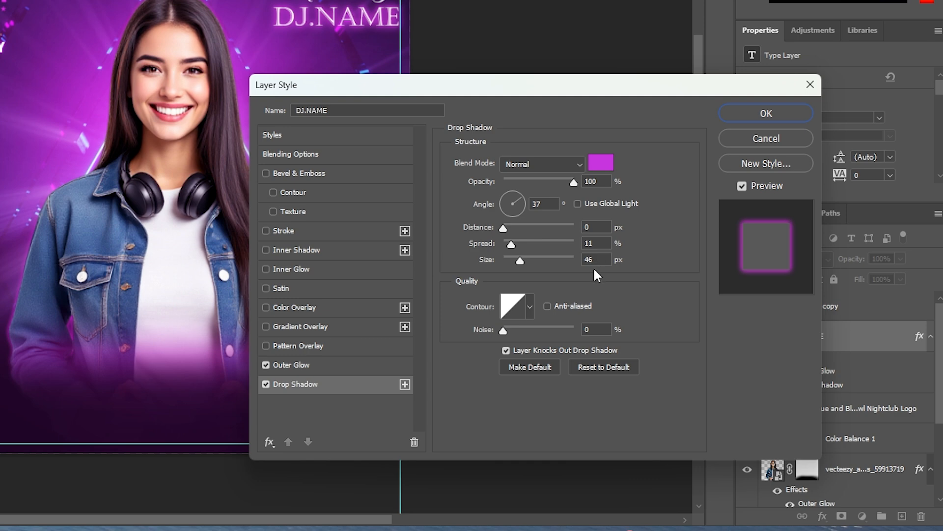
left_click(796, 117)
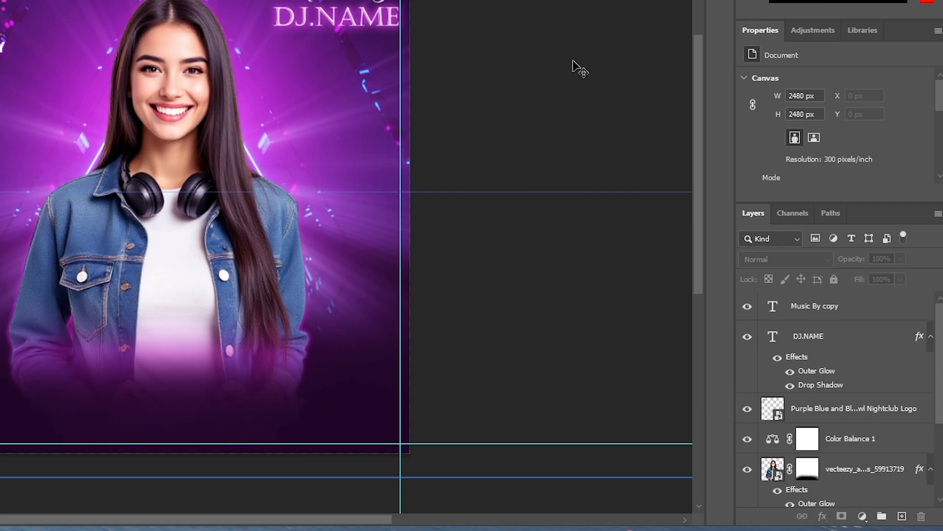
Add the word SATURDAY in Franklin Gothic Demi below the woman.
left_click(815, 305)
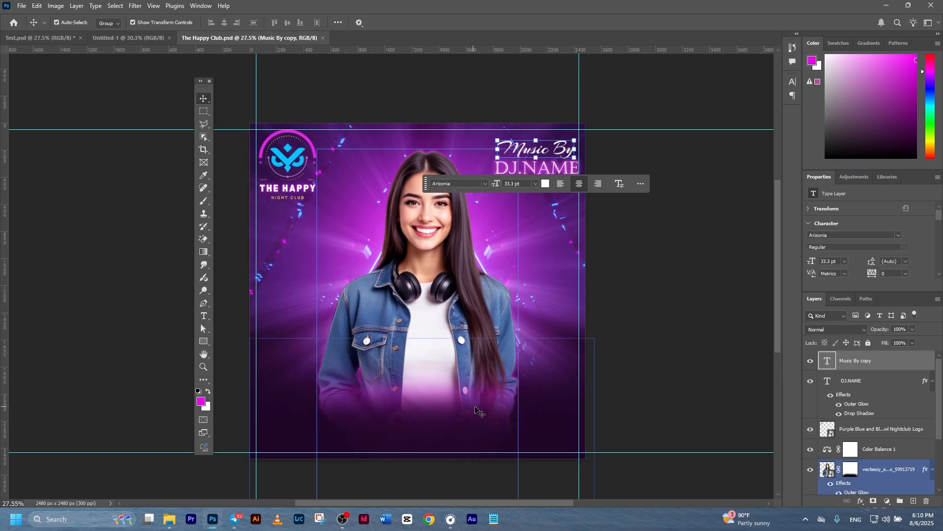
left_click(708, 384)
left_click(896, 428)
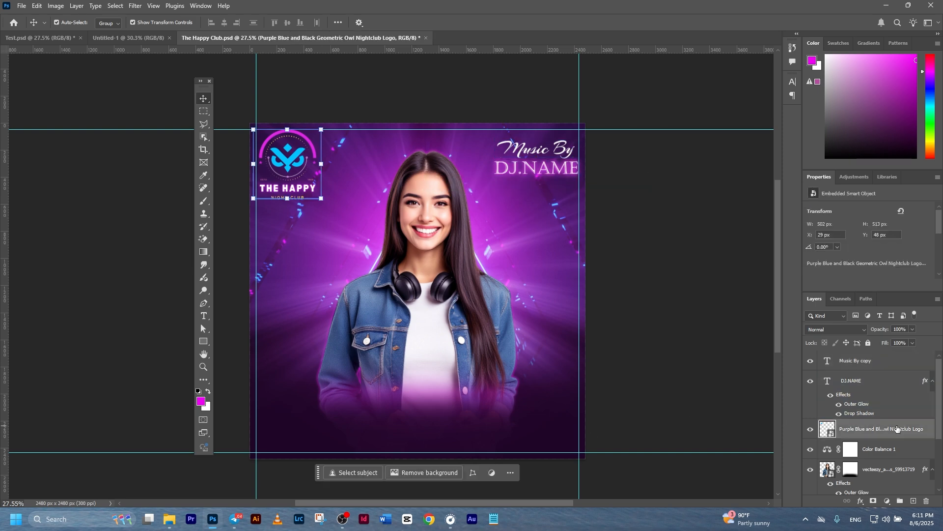
left_click(205, 317)
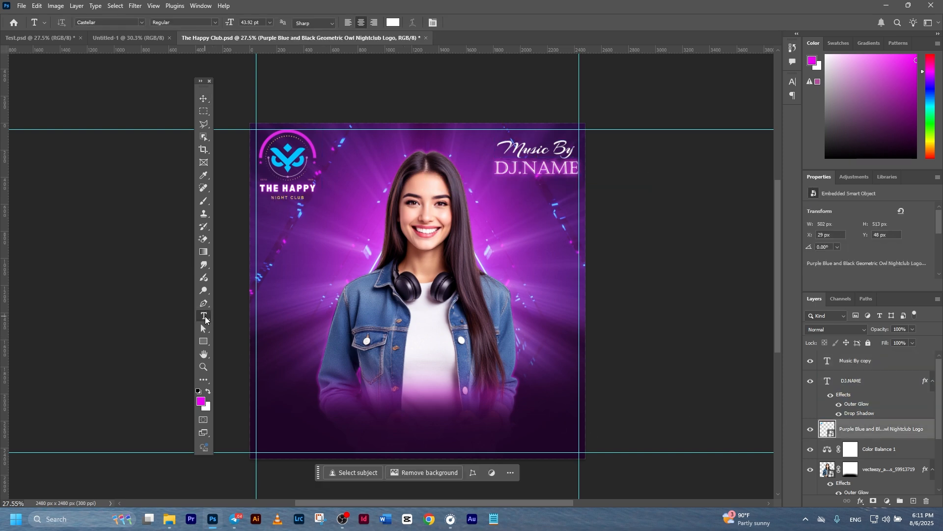
left_click(415, 402)
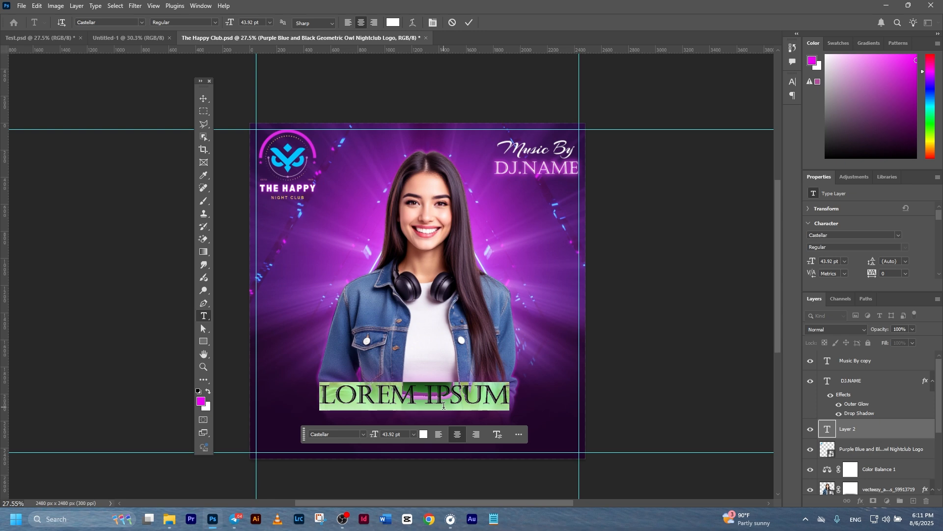
type("SATURDAY")
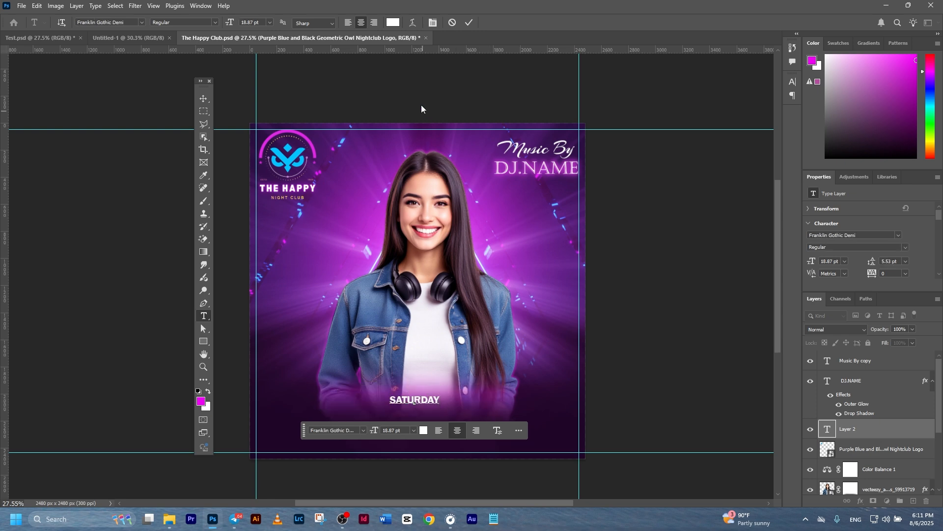
key("ctrl+Return")
left_click(204, 98)
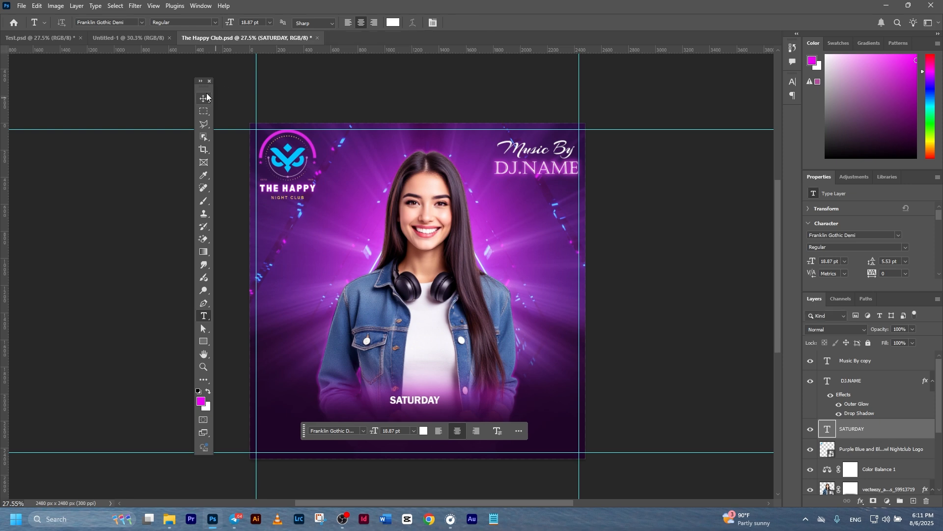
Enlarge SATURDAY to about 79 pt and centre it near the bottom of the flyer.
left_click_drag(444, 394, 523, 374)
left_click_drag(473, 402, 484, 391)
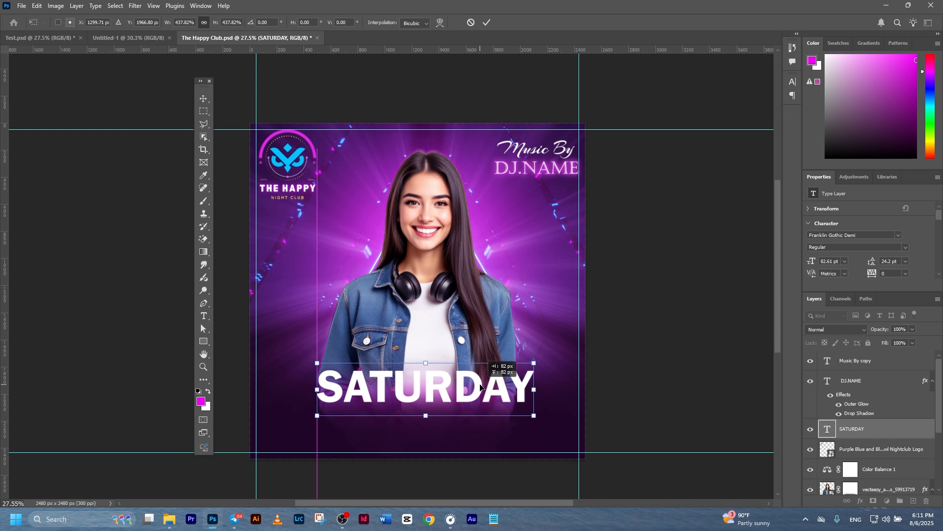
left_click_drag(538, 365, 534, 366)
left_click_drag(511, 384, 511, 388)
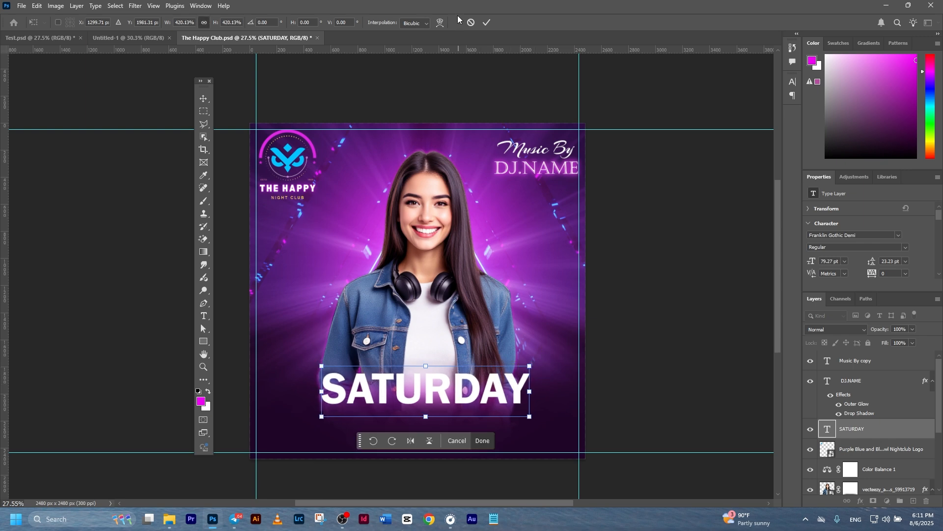
left_click(487, 22)
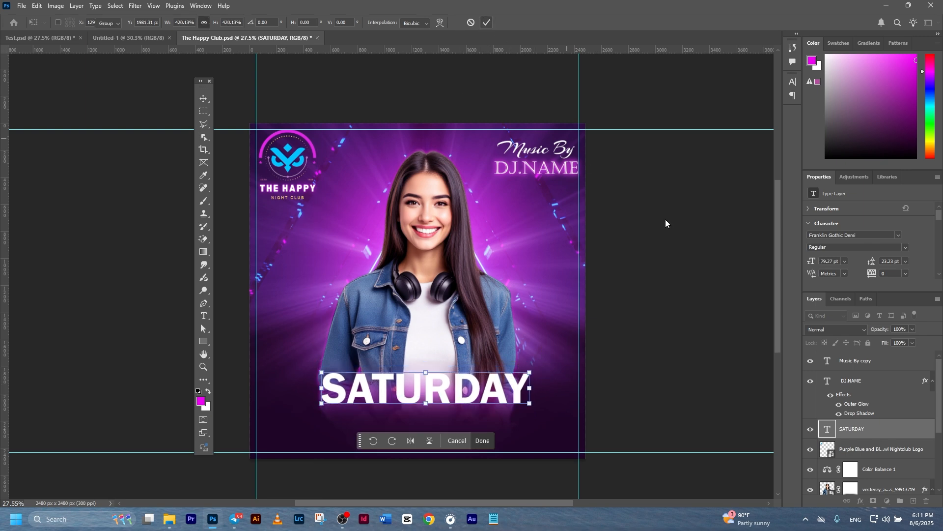
left_click(488, 388)
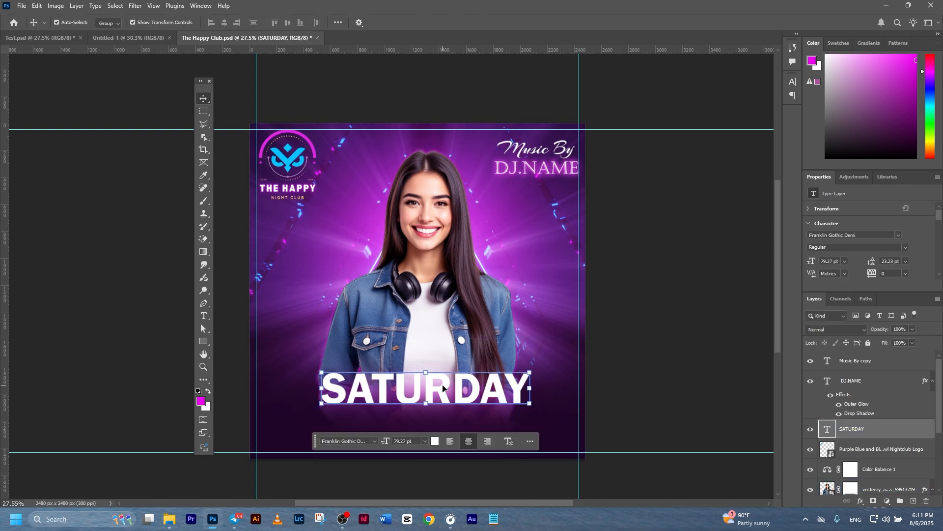
Copy DJ.NAME's layer style and paste it onto the SATURDAY layer.
left_click(605, 265)
left_click(501, 171)
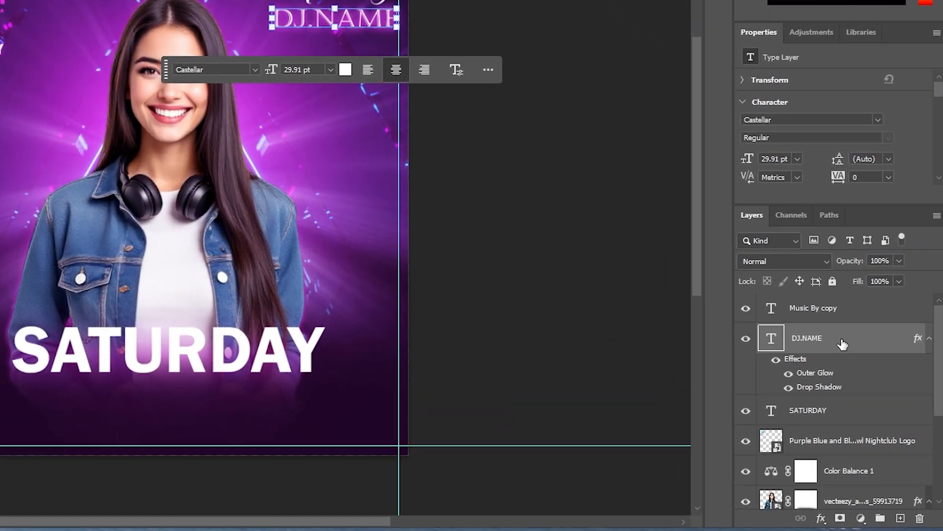
right_click(875, 381)
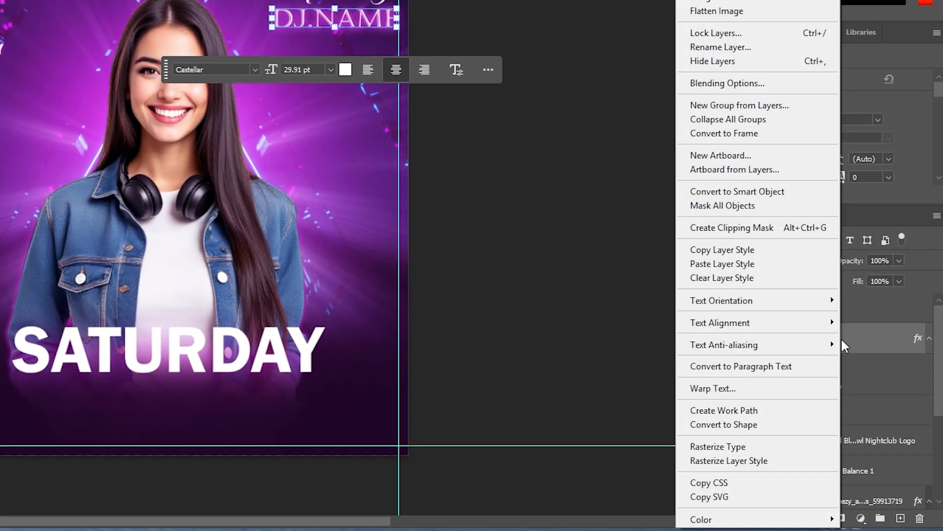
left_click(728, 256)
left_click(320, 366)
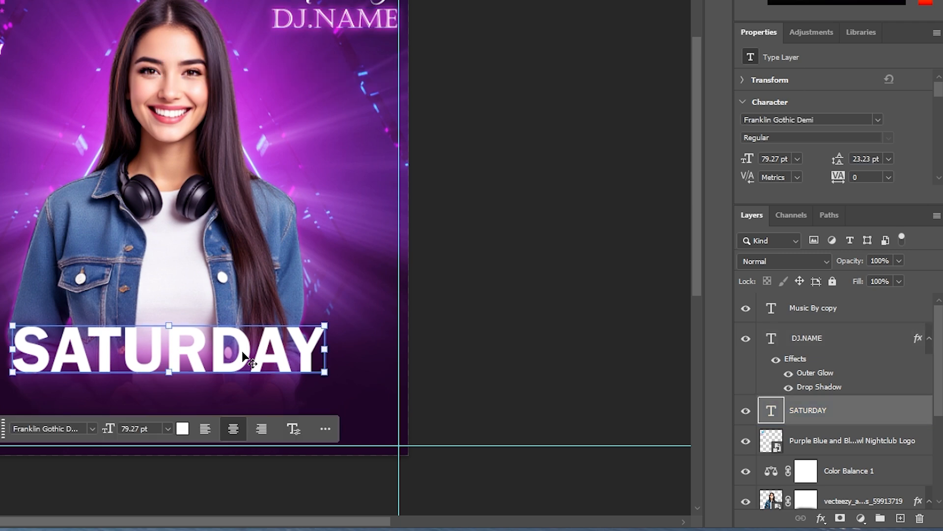
right_click(817, 418)
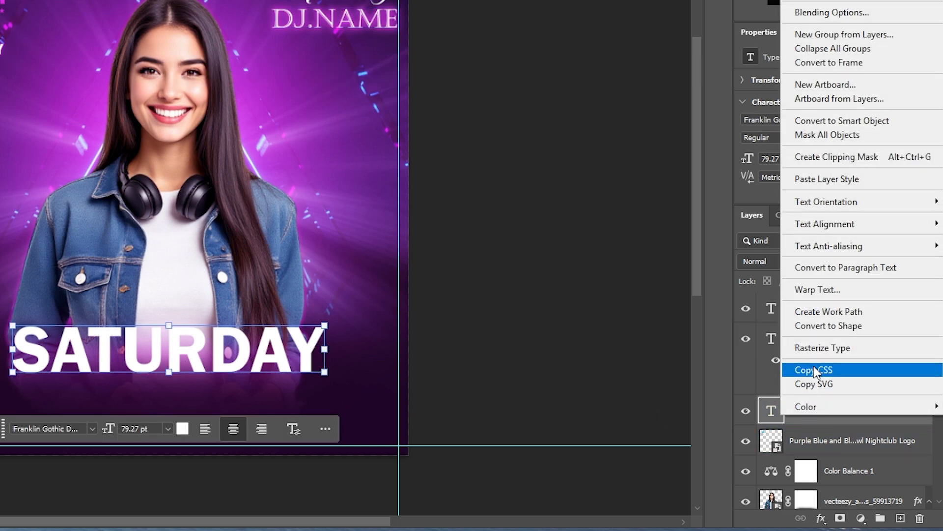
left_click(816, 180)
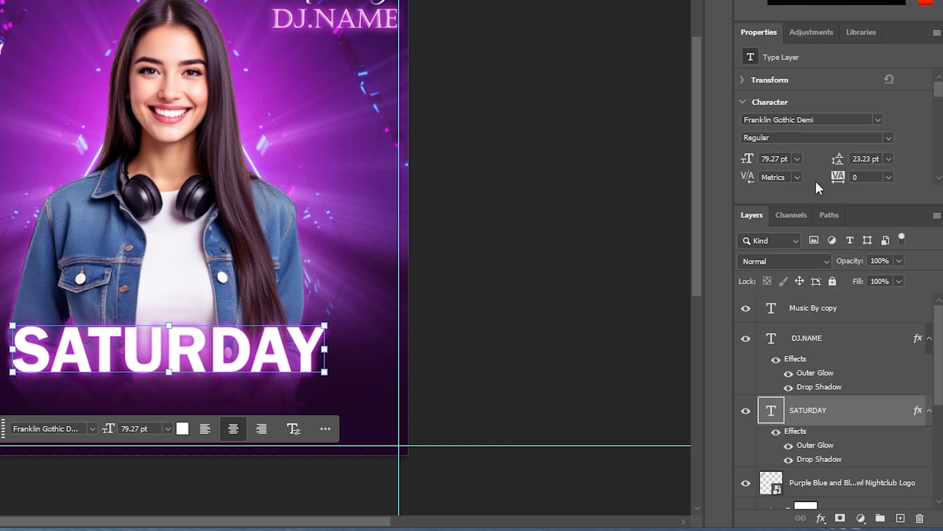
Compare the pasted glow on SATURDAY against DJ.NAME's.
left_click(606, 340)
left_click(264, 376)
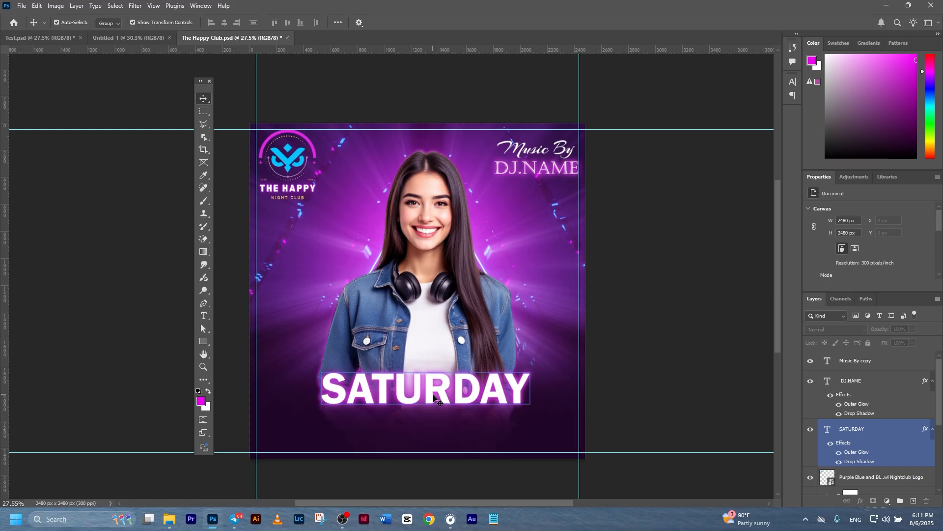
left_click(536, 167)
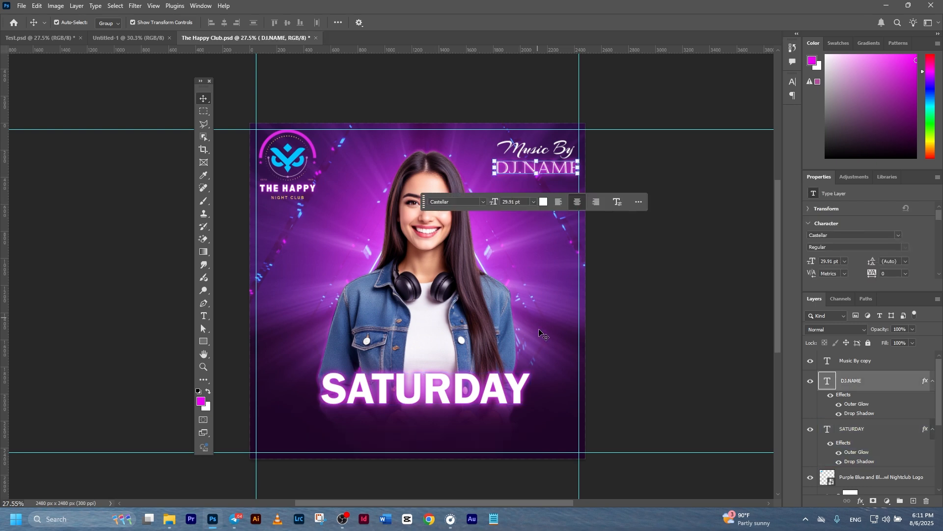
left_click(701, 353)
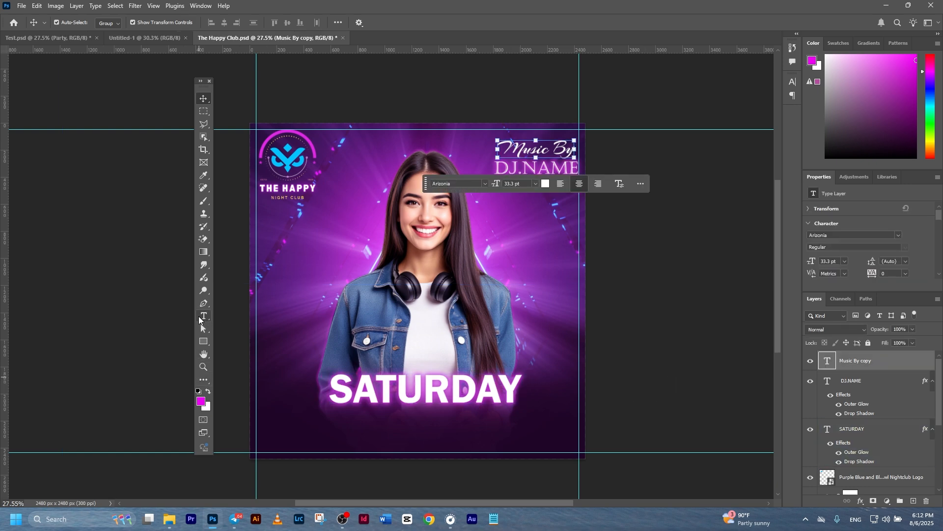
left_click(199, 319)
left_click(413, 384)
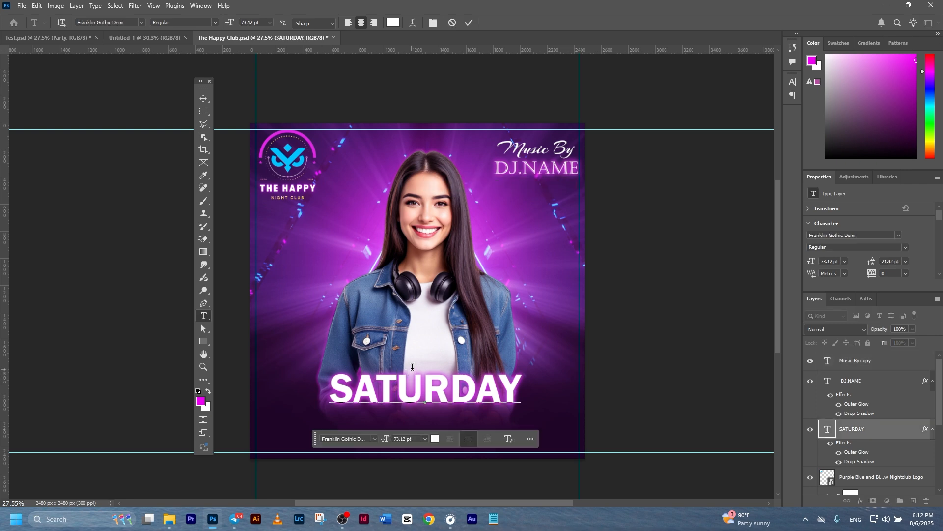
Add 'Party' in orange Comforter Brush, enlarged to about 60 pt over SATURDAY's top.
left_click(452, 22)
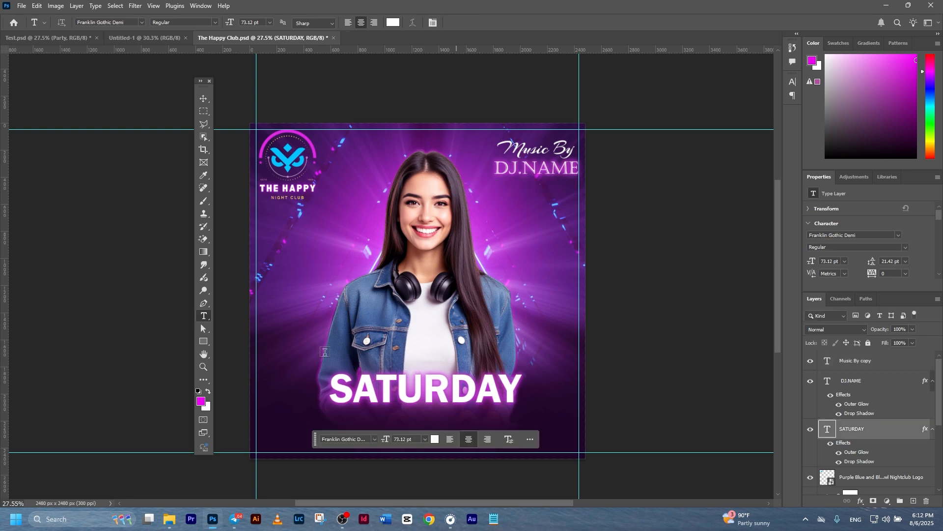
left_click(410, 364)
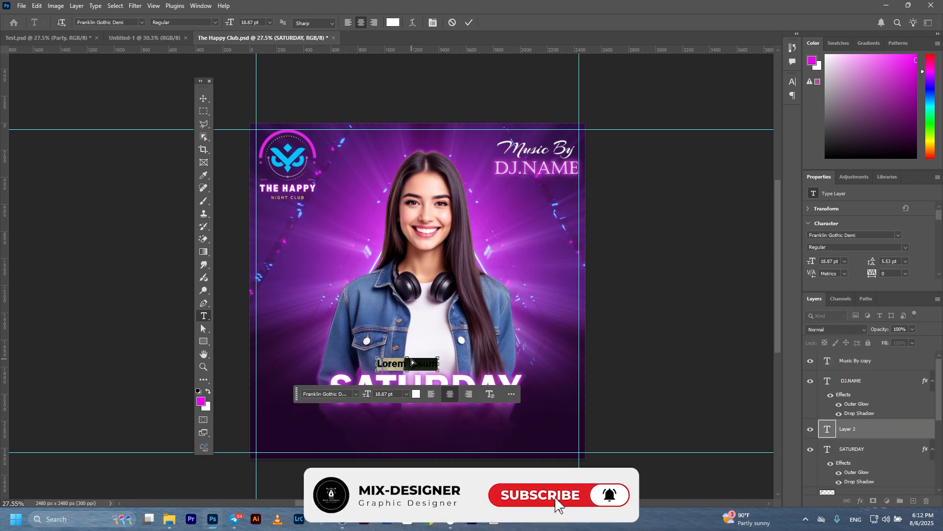
left_click(413, 361)
type("Party")
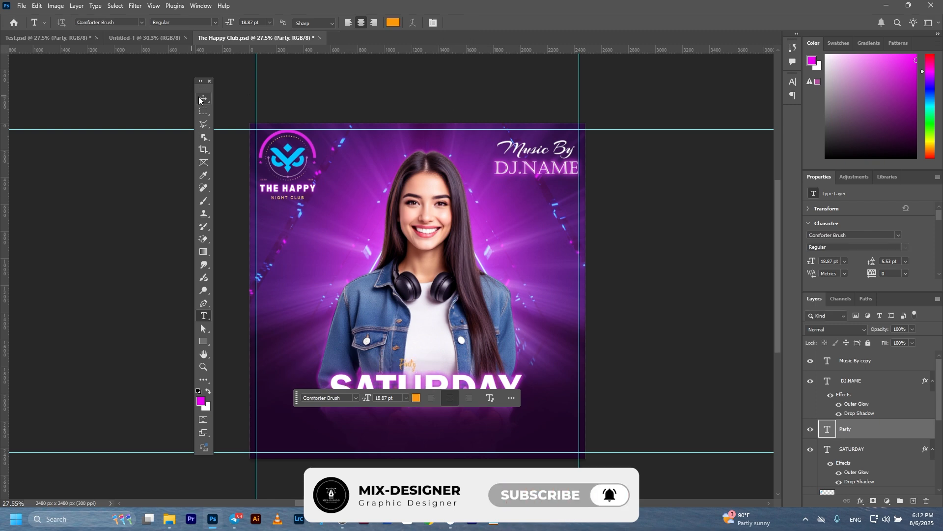
left_click(204, 98)
left_click_drag(418, 358, 435, 370)
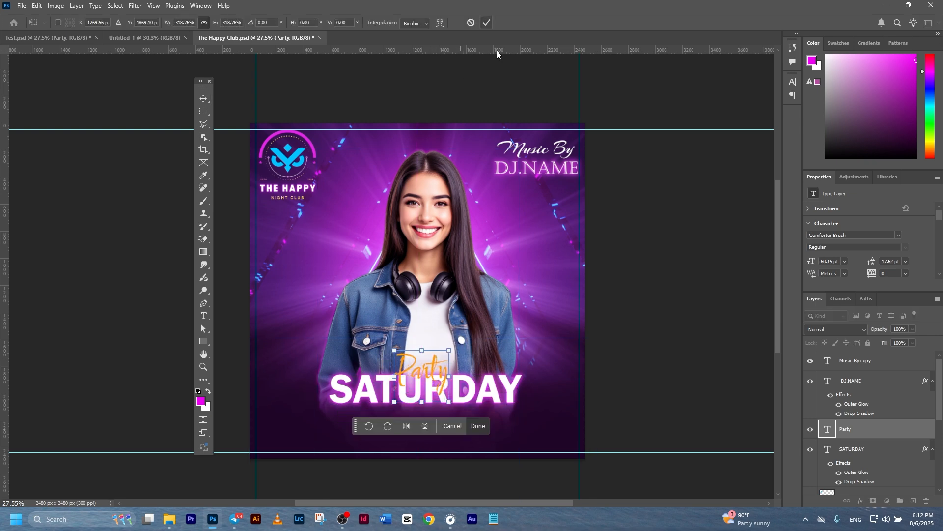
left_click(488, 24)
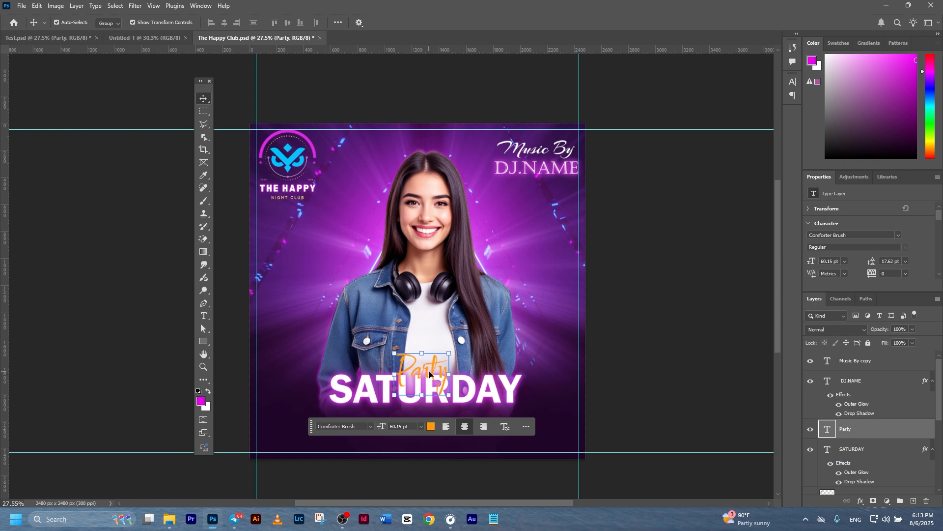
Give Party a black drop shadow with 70% opacity, 5% spread and 10 px size.
left_click(860, 501)
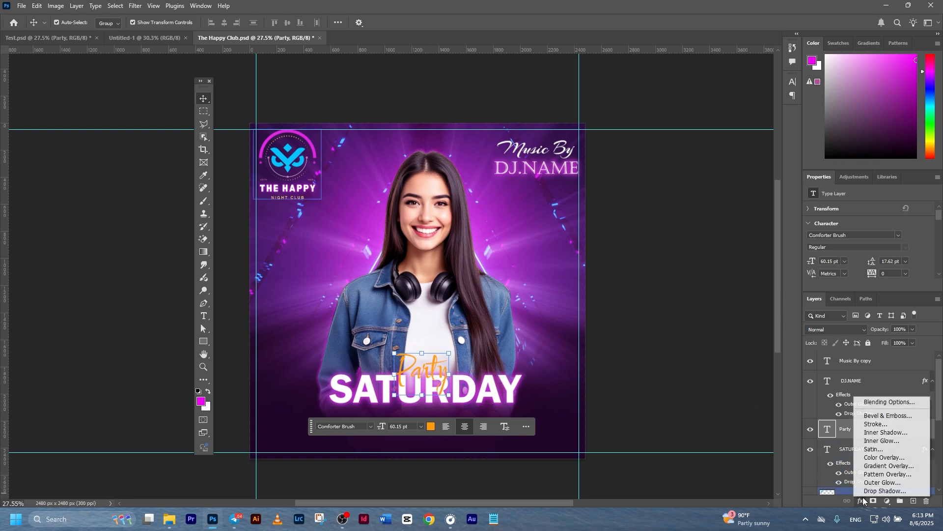
left_click(869, 425)
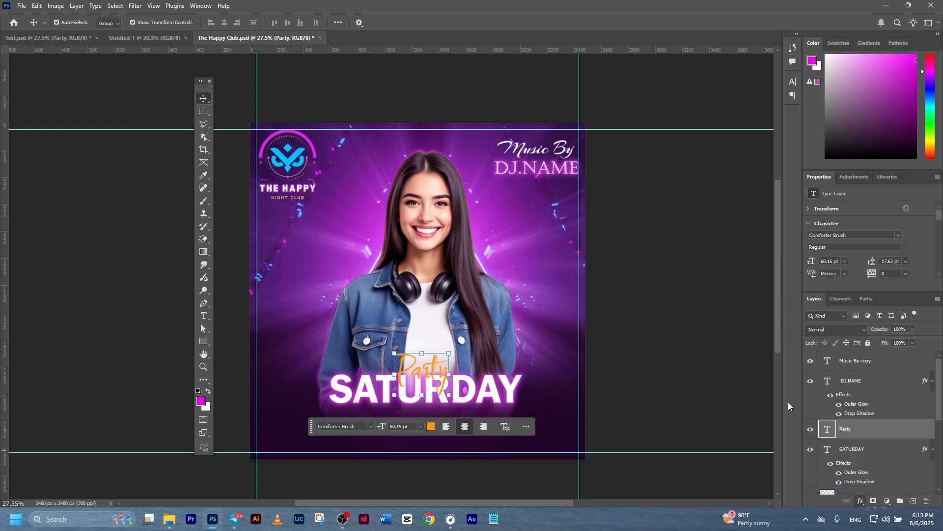
left_click_drag(575, 214, 615, 171)
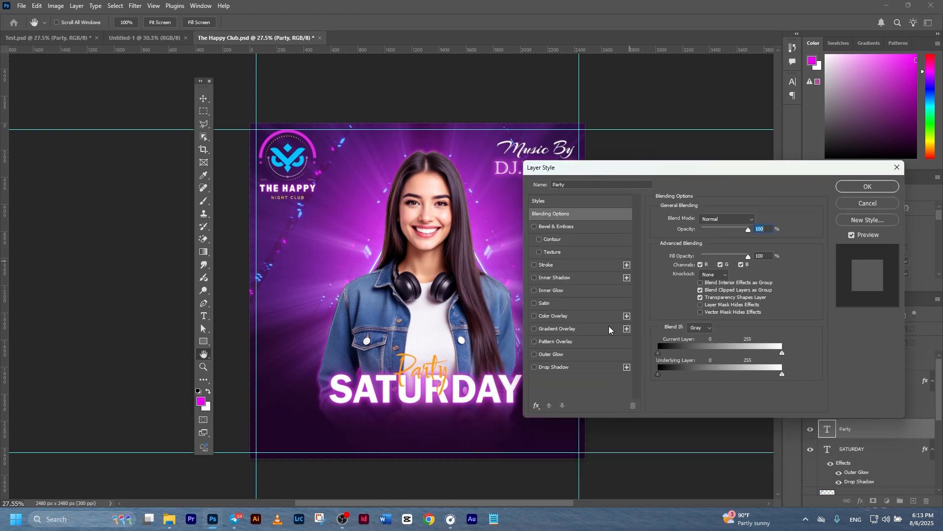
left_click(550, 369)
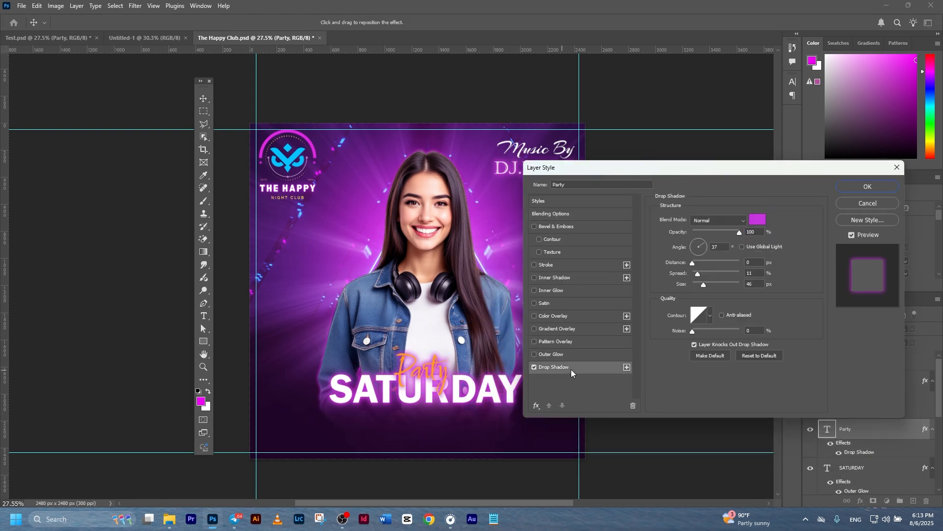
left_click(758, 219)
left_click(574, 459)
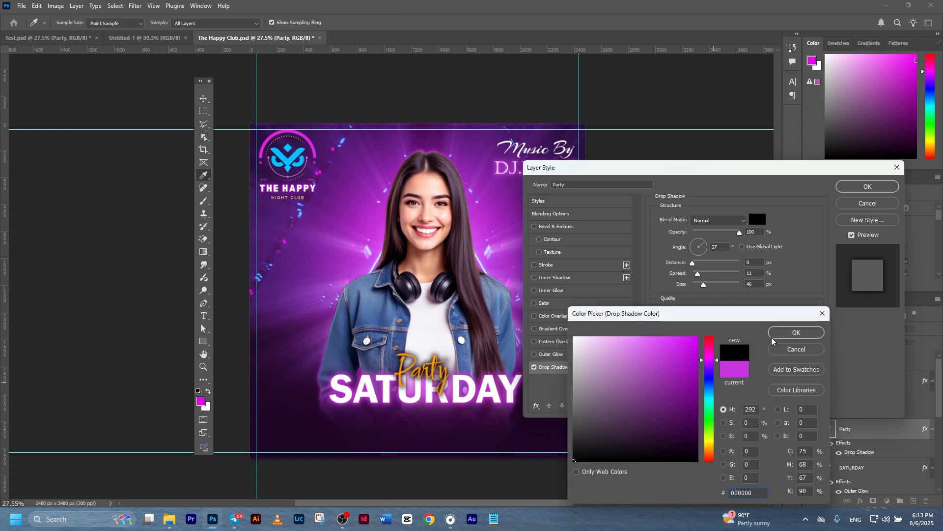
left_click(788, 332)
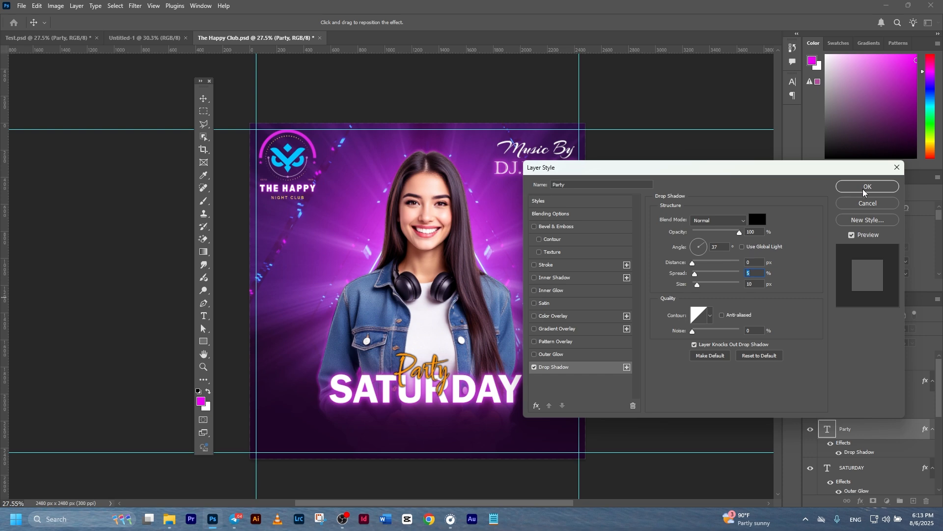
left_click_drag(738, 233, 724, 238)
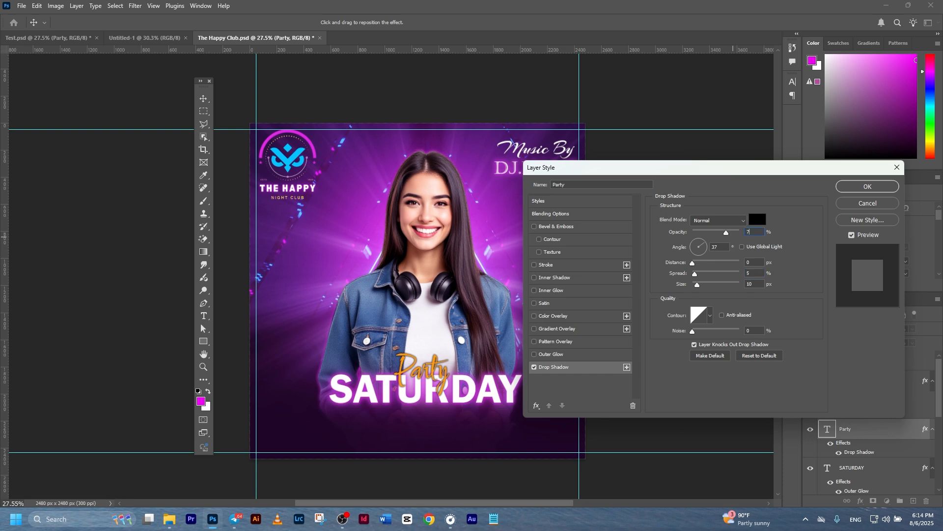
left_click(868, 187)
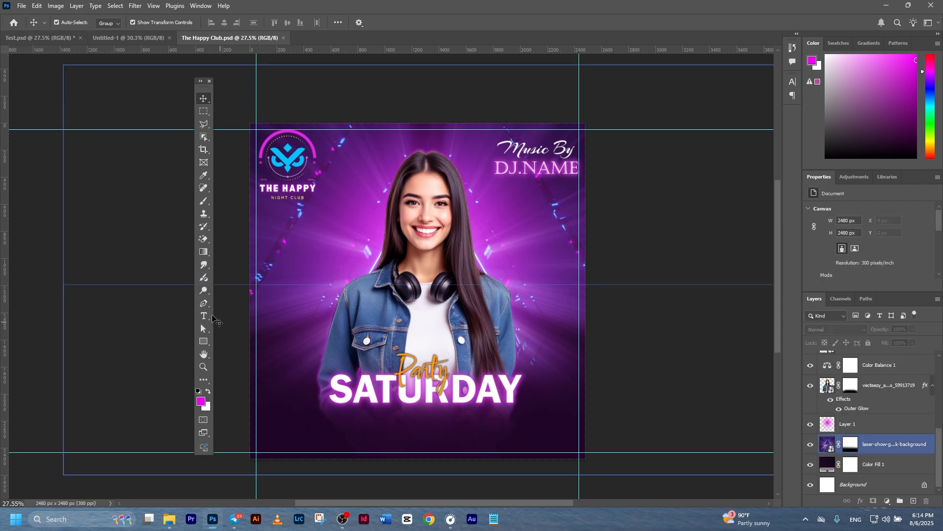
Create a 16.64 pt white BOOKING NOW! line centred just beneath SATURDAY.
left_click(208, 318)
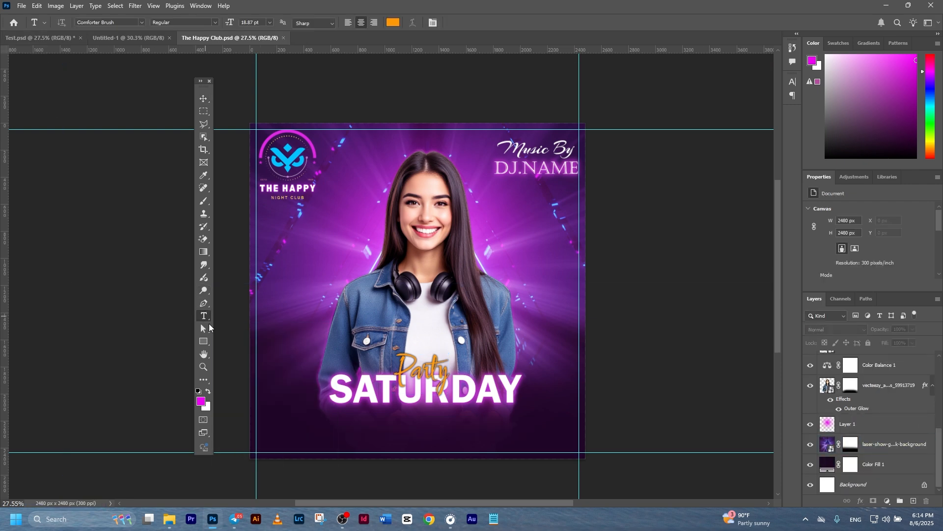
left_click(400, 425)
left_click_drag(437, 291, 433, 413)
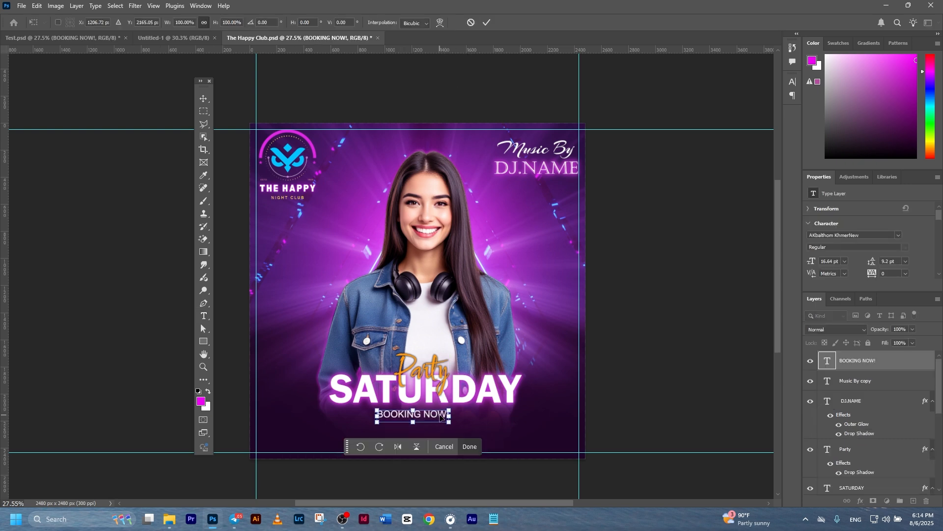
left_click(485, 23)
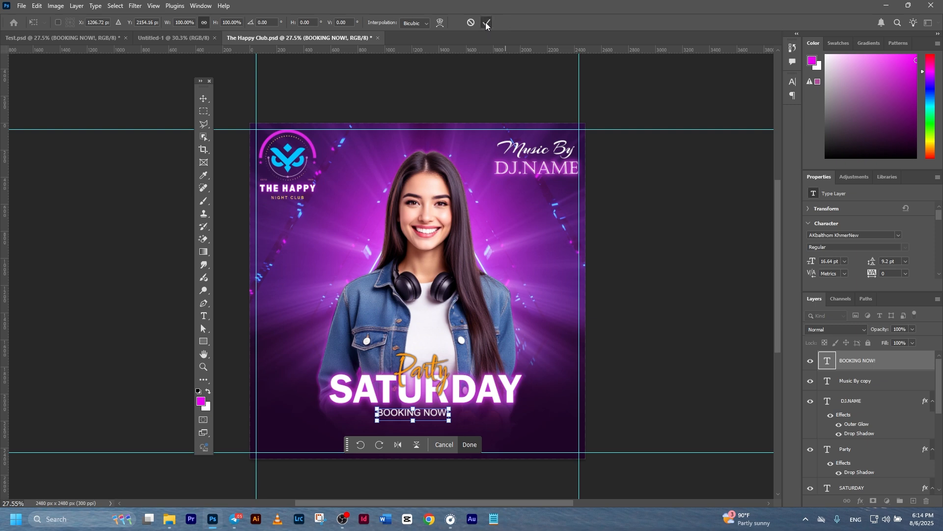
left_click(685, 335)
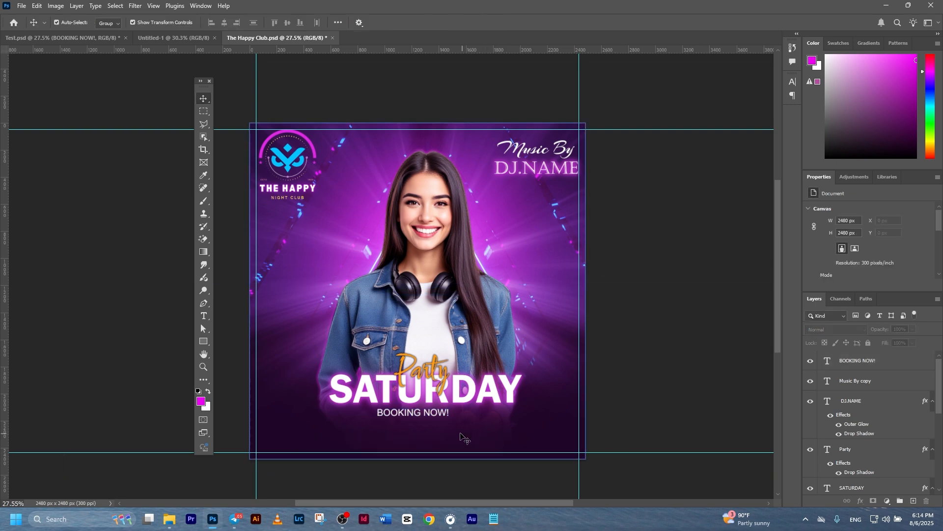
left_click(435, 417)
left_click(680, 320)
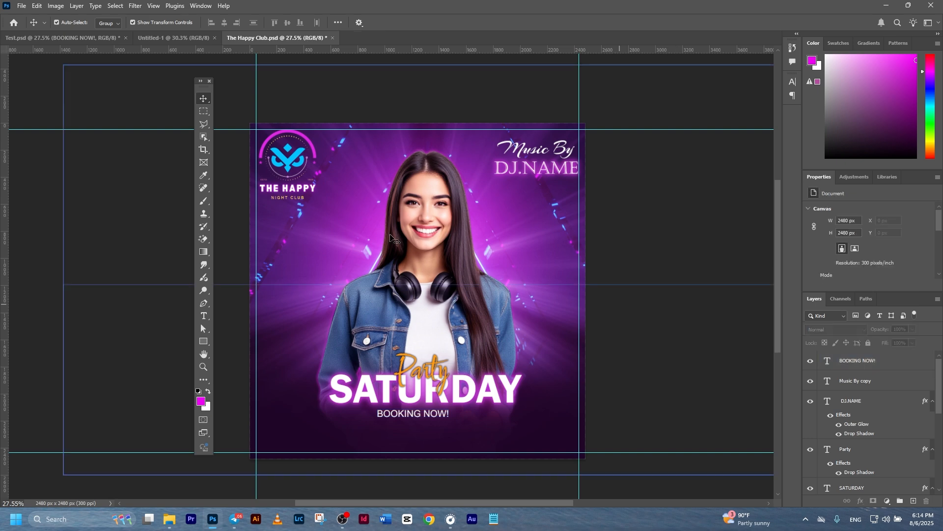
left_click(861, 360)
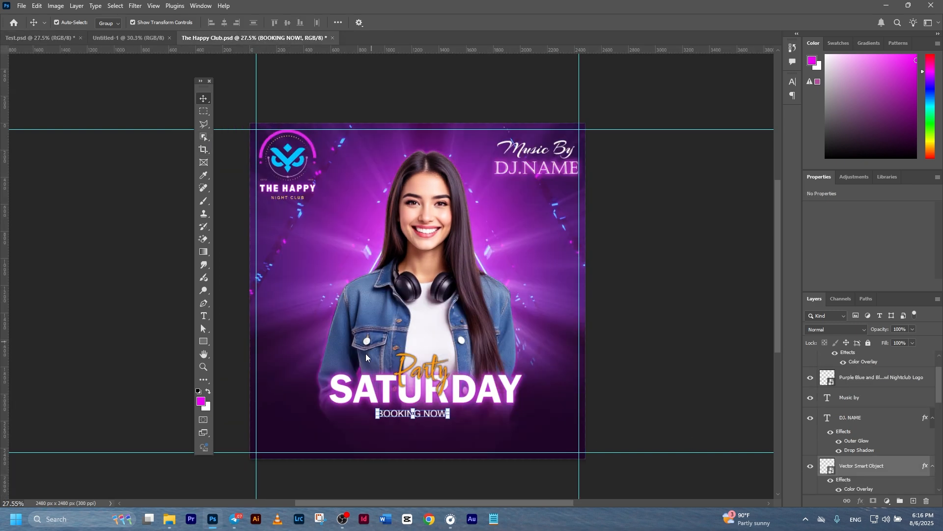
Paste the phone numbers below BOOKING NOW! at left, with the social icons and website beside them.
key("ctrl+v")
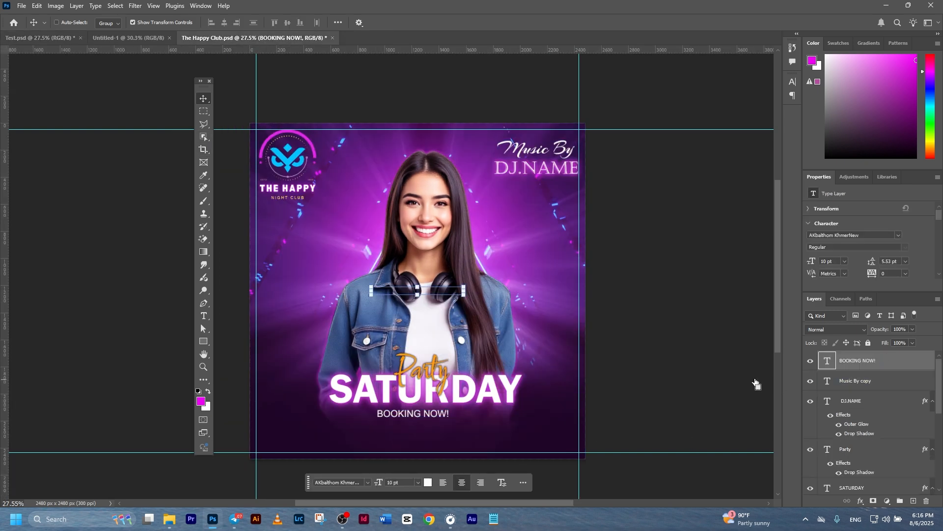
left_click_drag(429, 306, 356, 429)
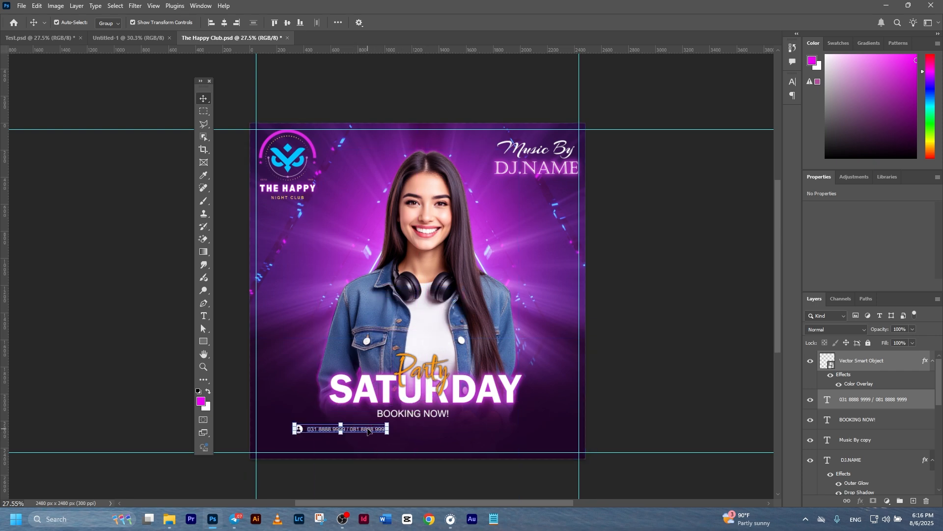
key("ctrl+v")
left_click_drag(485, 432, 494, 430)
Add a guide along the contact line and place the street-address line with its location icon beneath it.
left_click_drag(415, 50, 430, 434)
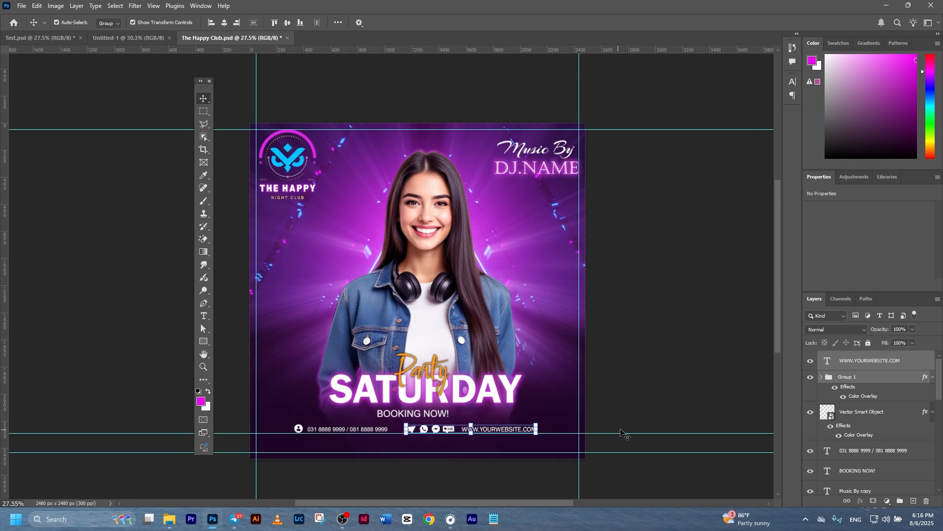
left_click(659, 411)
key("ctrl+v")
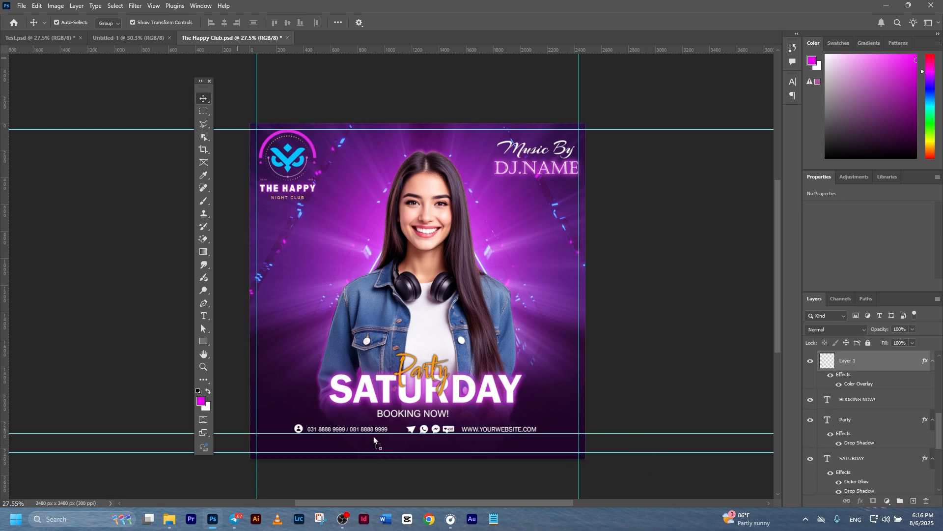
left_click_drag(410, 442, 450, 450)
Settle the address line and remove the extra horizontal guide.
left_click(647, 410)
scroll(620, 427, "down", 1)
scroll(541, 416, "down", 3)
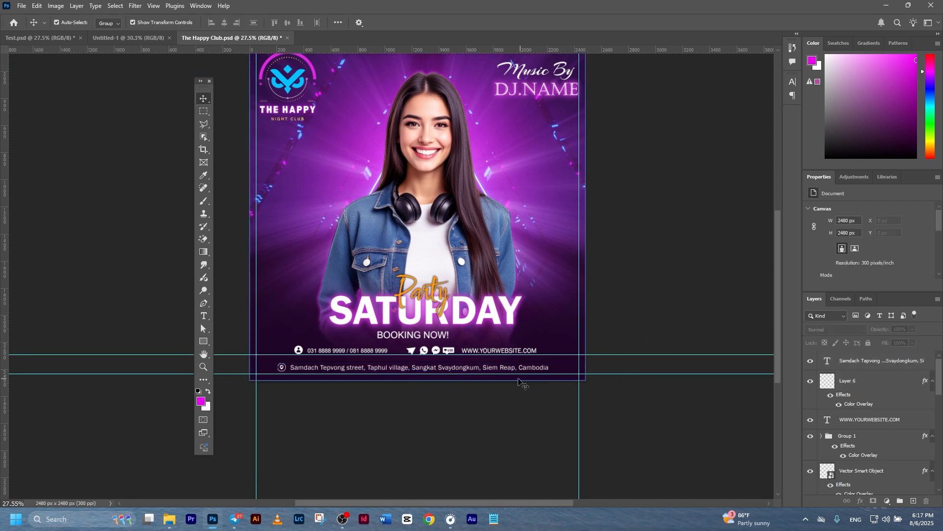
scroll(517, 378, "up", 2)
left_click_drag(576, 342, 539, 49)
left_click_drag(422, 275, 522, 308)
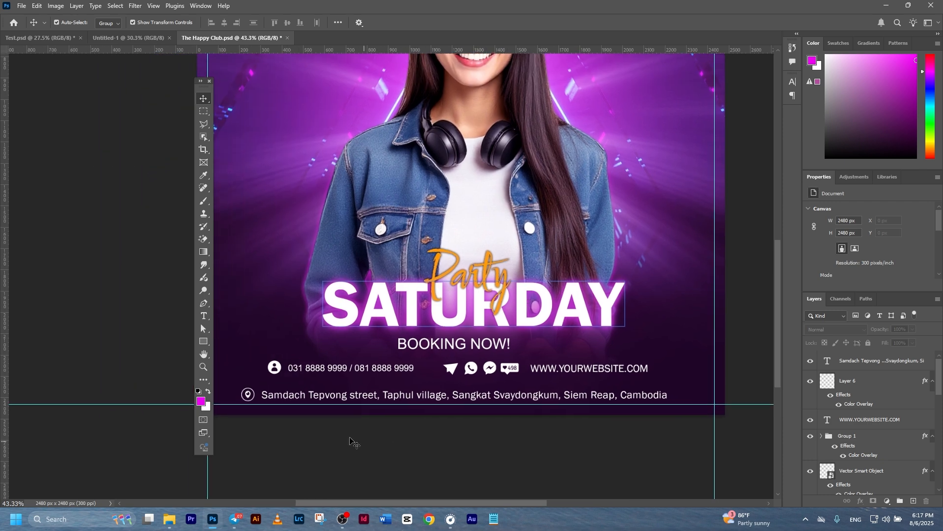
Nudge the contact row (person icon, phone numbers, social icons, website) slightly lower.
left_click(274, 367)
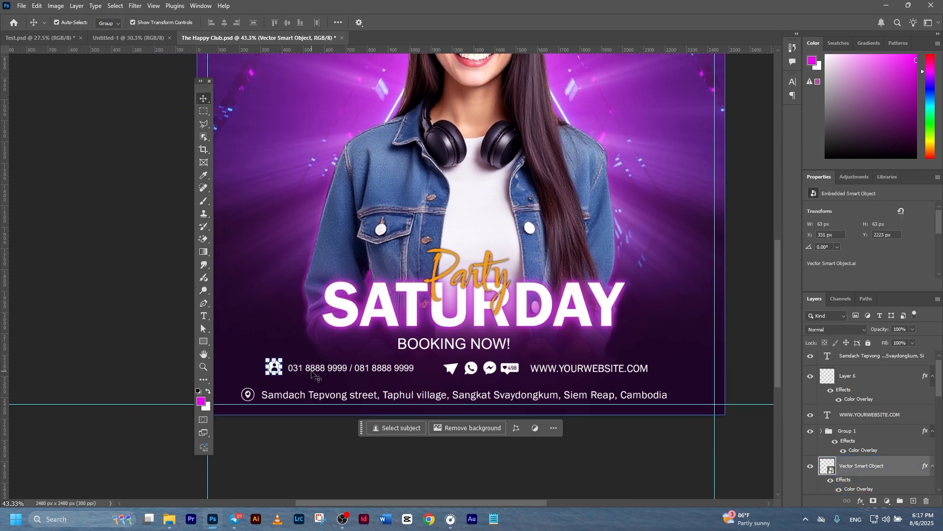
left_click(313, 370, "shift")
left_click(452, 368, "shift")
left_click(551, 369, "shift")
scroll(552, 368, "down", 1)
left_click_drag(552, 368, 584, 312)
key("Down")
key("Down")
key("Down")
key("Down")
key("Down")
key("Down")
key("Down")
key("Down")
key("Down")
key("Down")
key("Down")
key("Down")
key("Down")
key("Down")
key("Down")
key("Down")
key("Down")
key("Down")
key("Down")
key("Down")
key("Down")
left_click(624, 428)
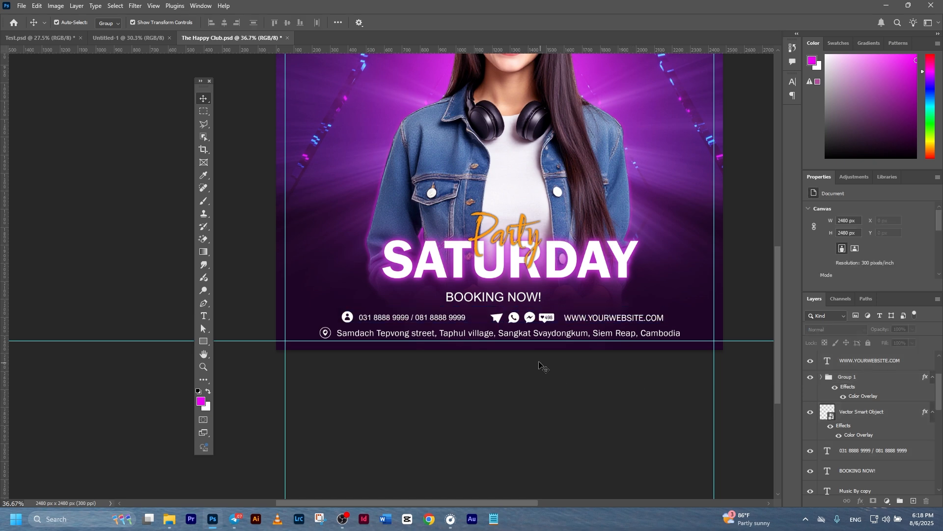
Nudge BOOKING NOW! slightly lower.
left_click(496, 300)
key("Down")
key("Down")
key("Down")
key("Down")
key("Down")
key("Down")
key("Down")
key("Down")
key("Down")
key("Down")
key("Down")
key("Down")
key("Down")
key("Down")
key("Down")
key("Down")
key("Down")
key("Down")
key("Down")
key("Down")
left_click(527, 428)
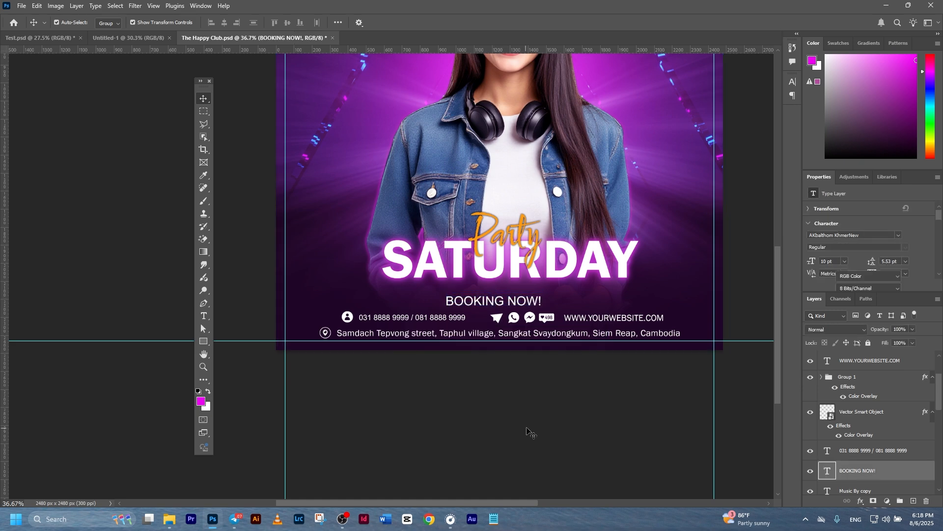
Nudge Party and SATURDAY together slightly lower, closer to BOOKING NOW!
left_click(501, 258)
left_click(491, 226, "shift")
key("Down")
key("Down")
key("Down")
key("Down")
key("Down")
key("Down")
key("Down")
key("Down")
key("Down")
key("Down")
key("Down")
key("Down")
key("Down")
key("Down")
key("Down")
key("Down")
key("Down")
key("Down")
key("Down")
key("Down")
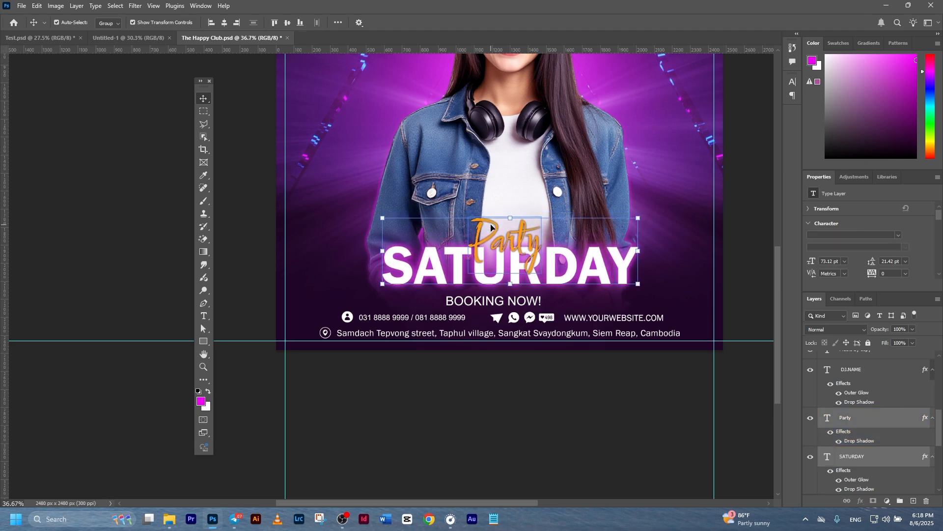
left_click(526, 404)
scroll(528, 398, "down", 5)
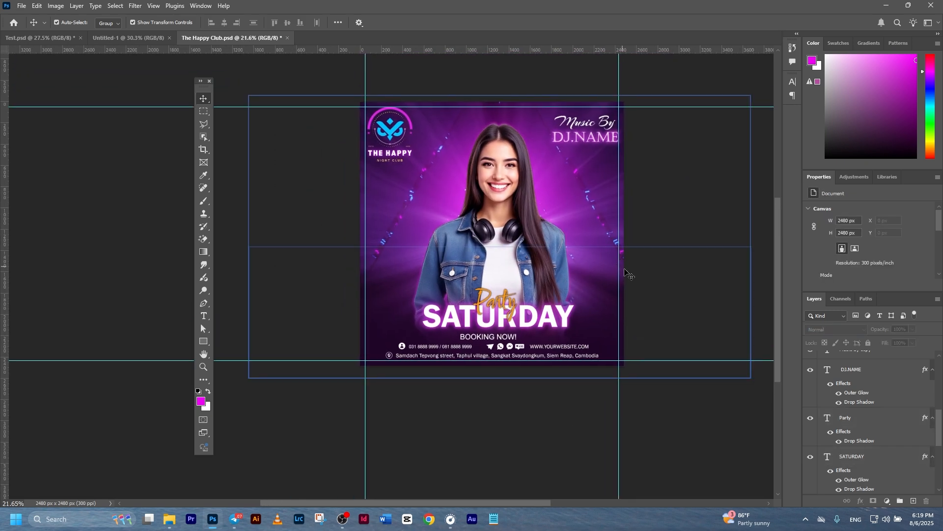
scroll(626, 364, "up", 1)
left_click_drag(614, 290, 612, 313)
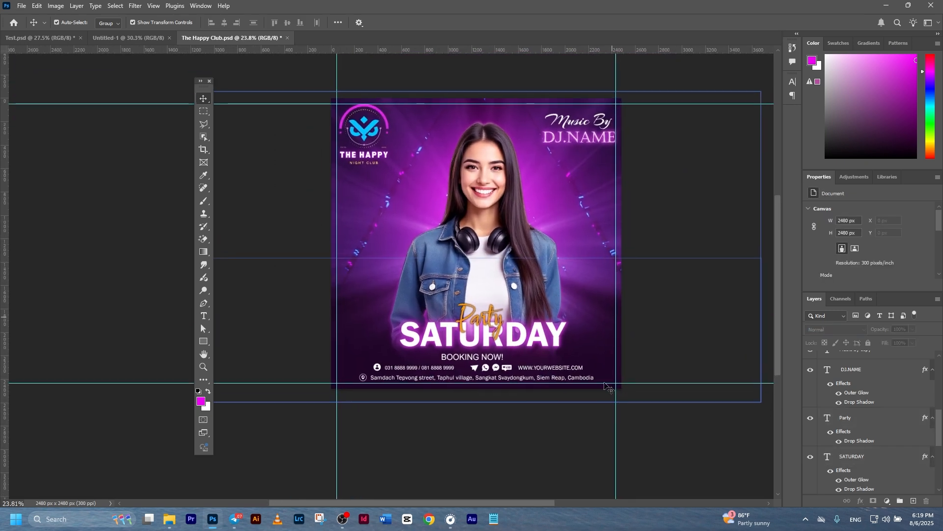